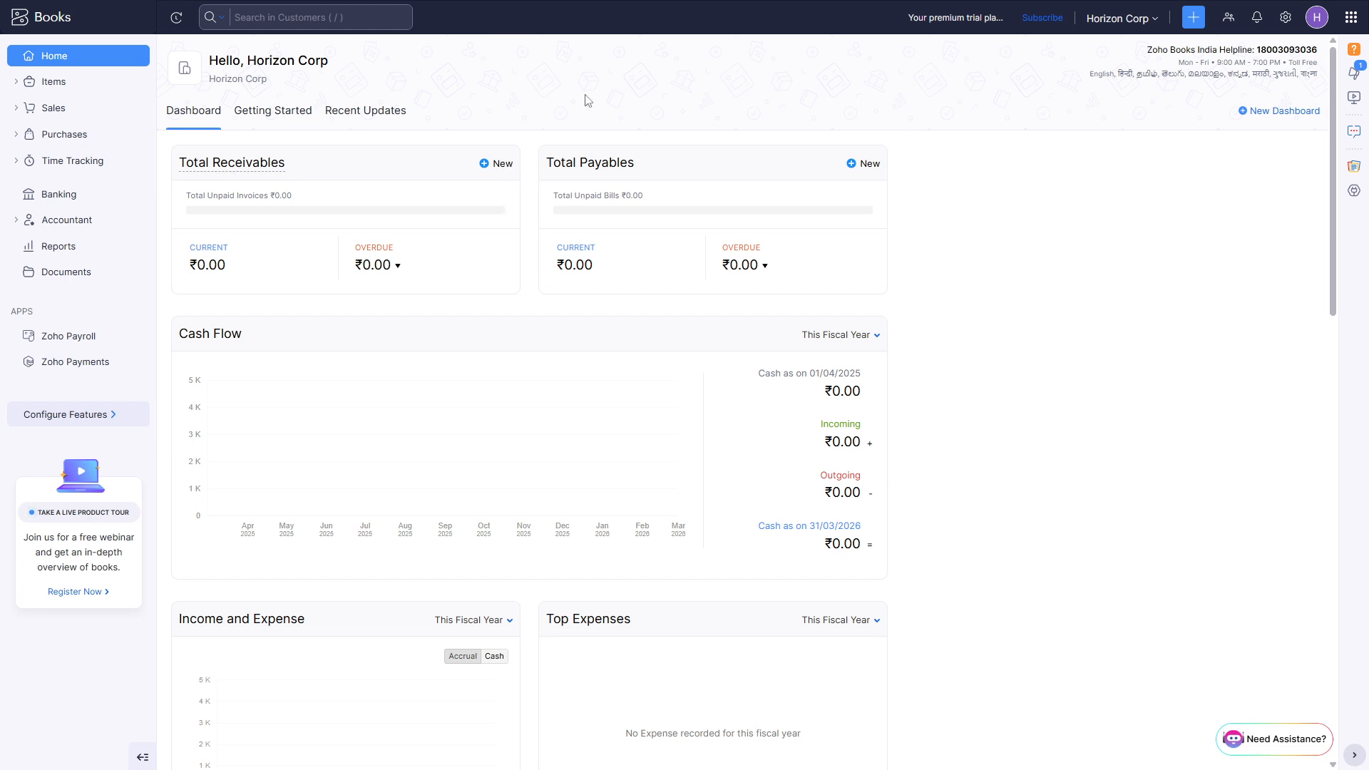
Step: Open the organization's Fixed Assets list and start a new fixed asset named Sample
{"action": "scroll", "coordinate": [684, 179], "scroll_direction": "down", "scroll_amount": 4}
{"action": "scroll", "coordinate": [626, 215], "scroll_direction": "up", "scroll_amount": 4}
{"action": "left_click", "coordinate": [43, 219]}
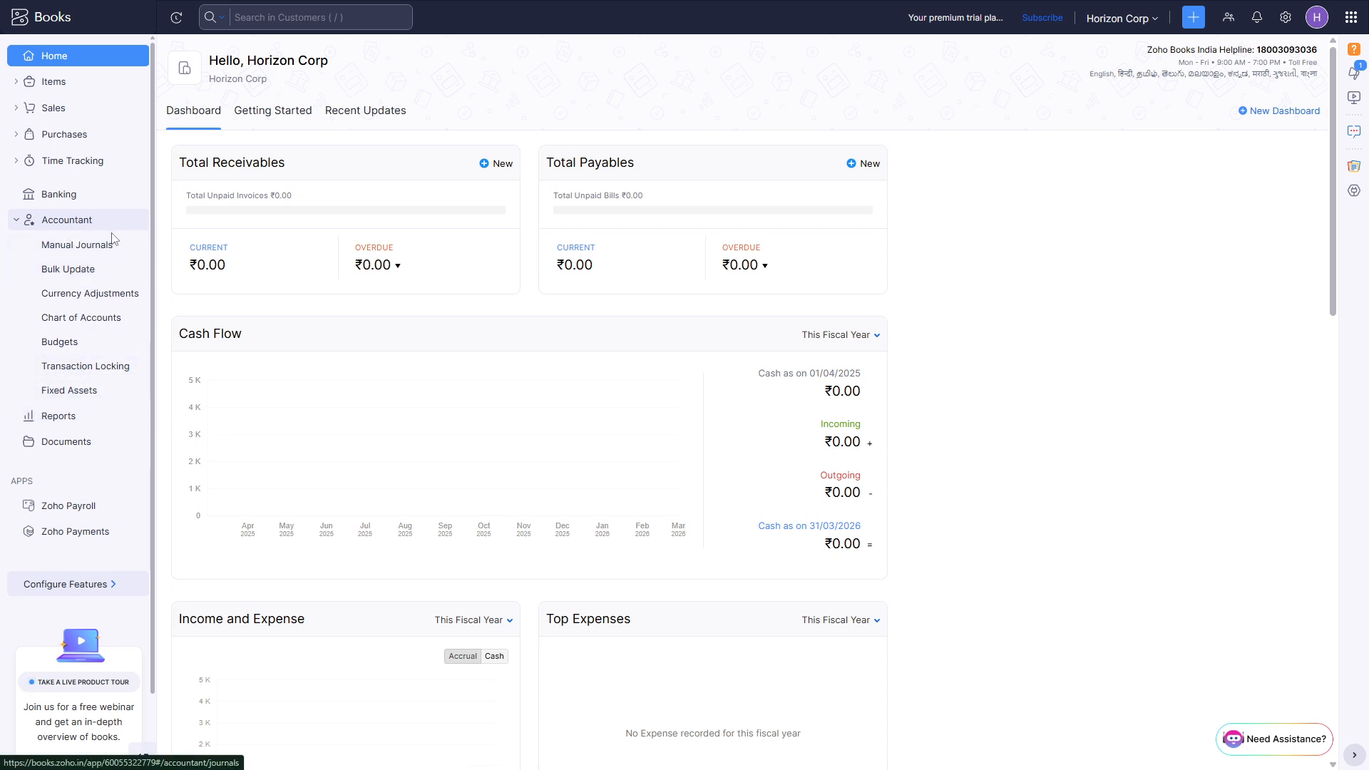
{"action": "left_click", "coordinate": [68, 392]}
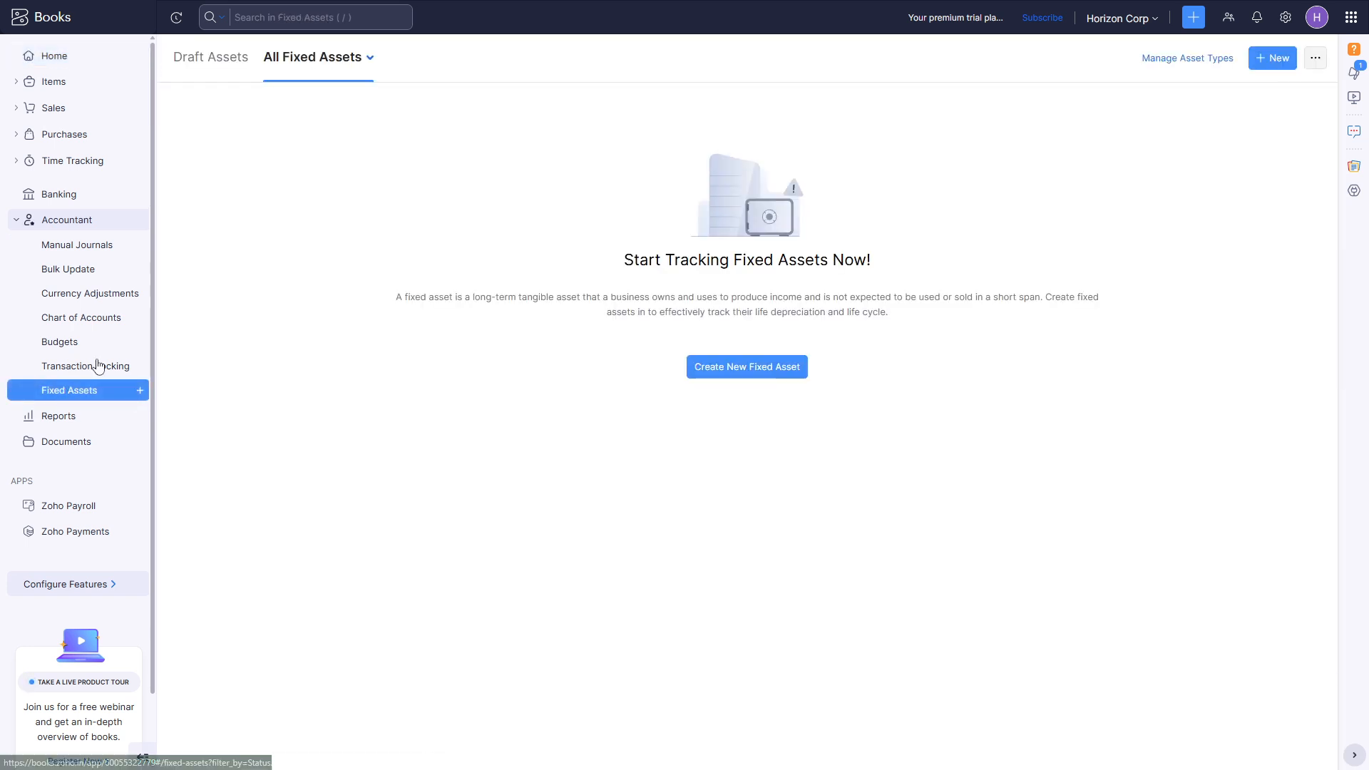
{"action": "left_click", "coordinate": [730, 366]}
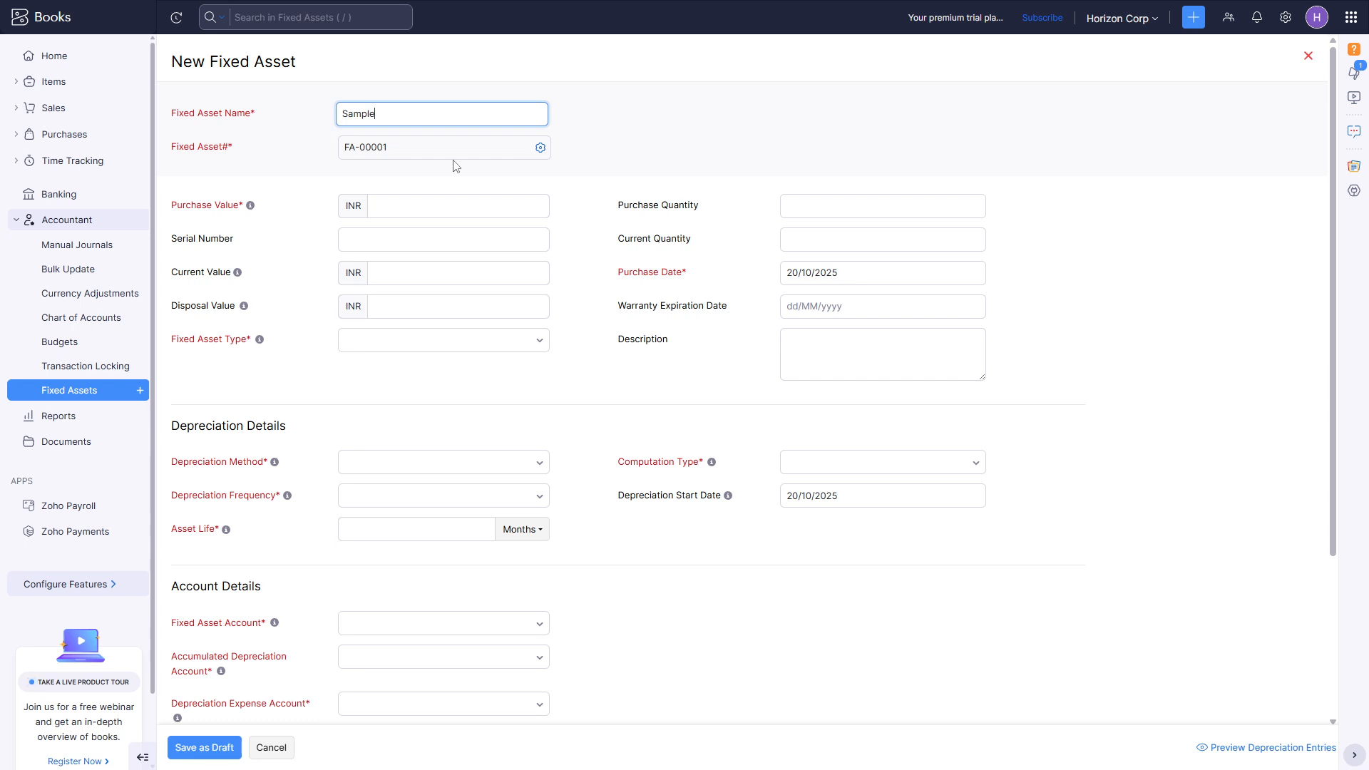
Step: Set the fixed asset's purchase value to INR 232
{"action": "left_click", "coordinate": [441, 195]}
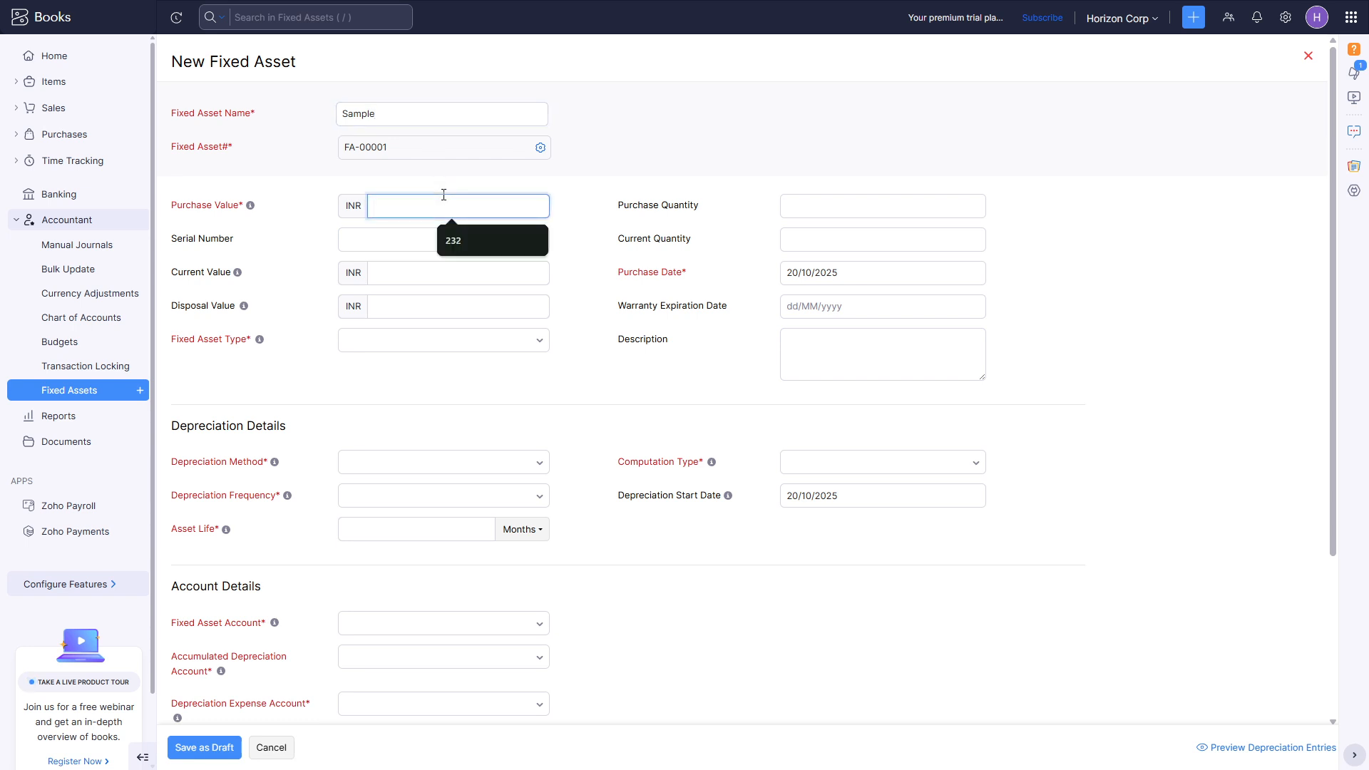
{"action": "left_click", "coordinate": [470, 237]}
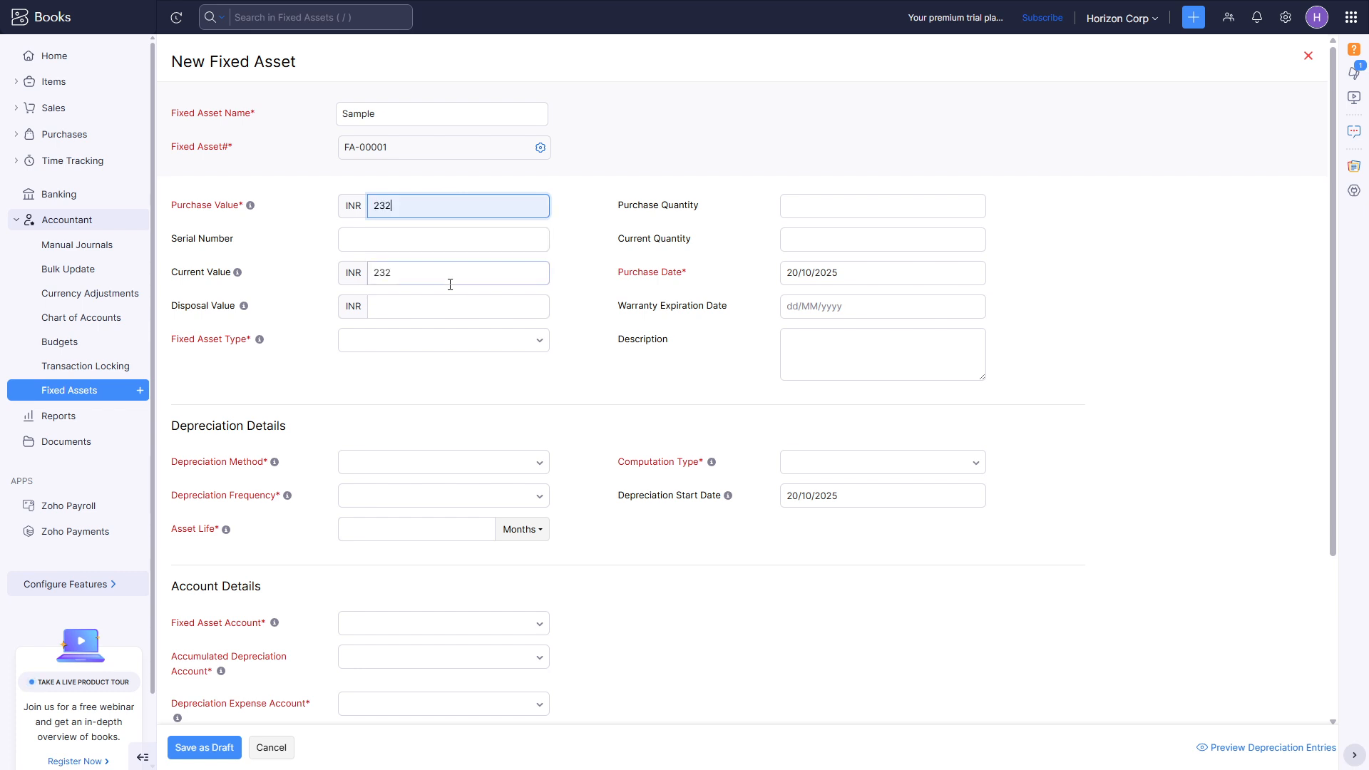
{"action": "left_click", "coordinate": [419, 309]}
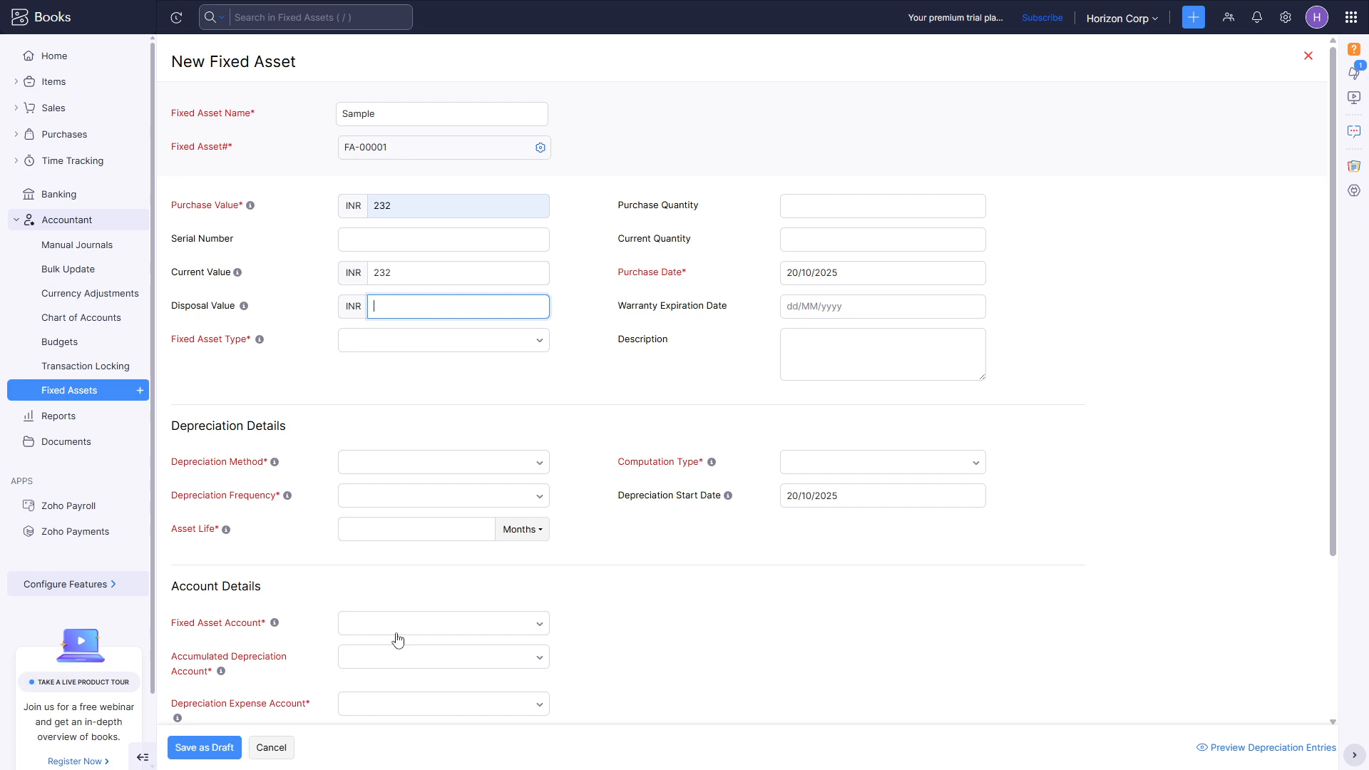
{"action": "left_click", "coordinate": [370, 625]}
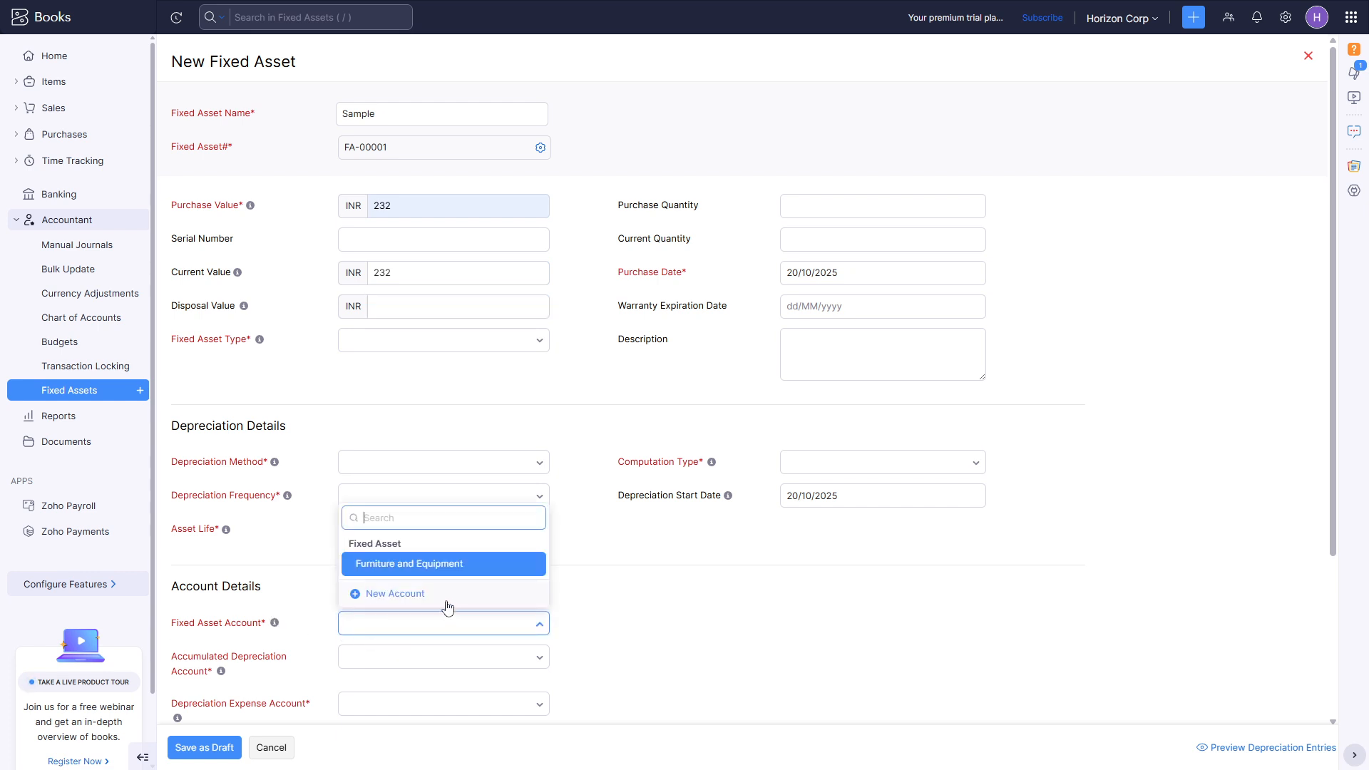
{"action": "left_click", "coordinate": [395, 593]}
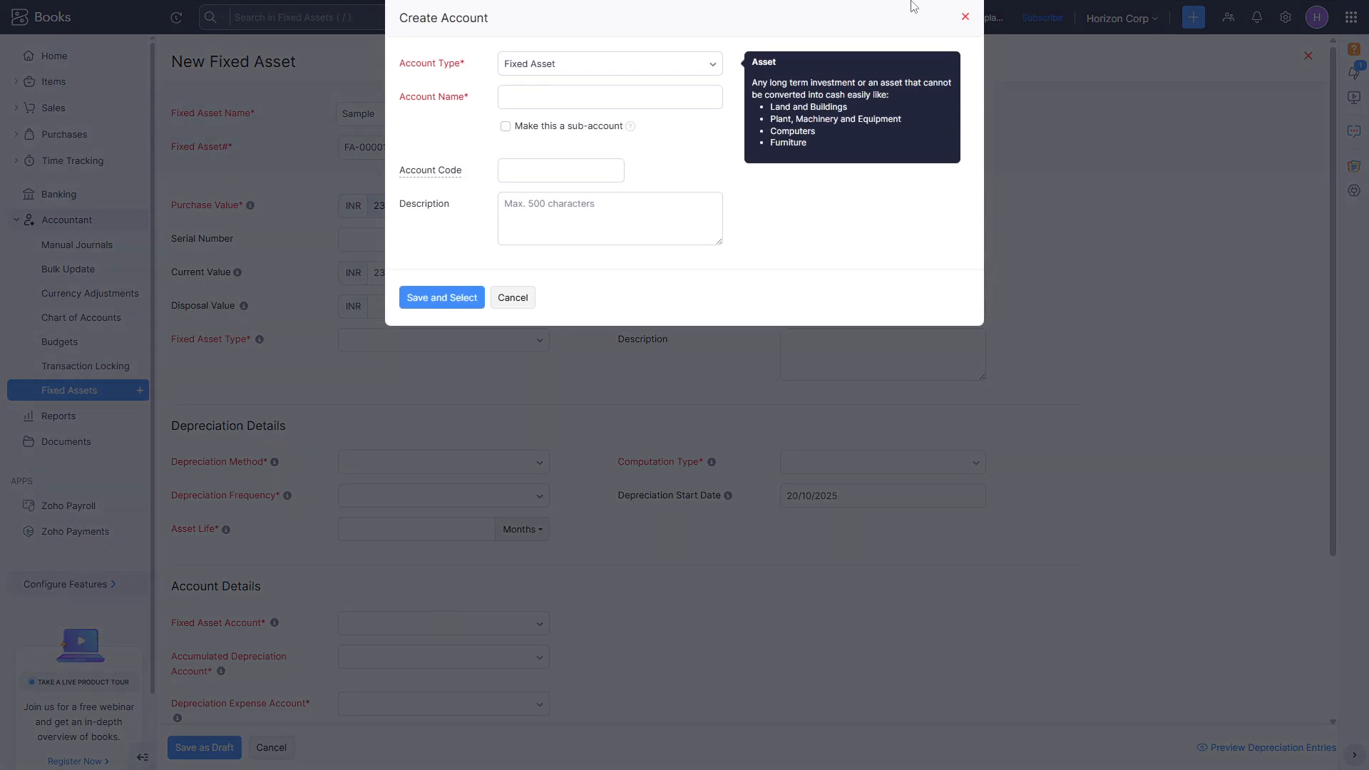
{"action": "left_click", "coordinate": [966, 17]}
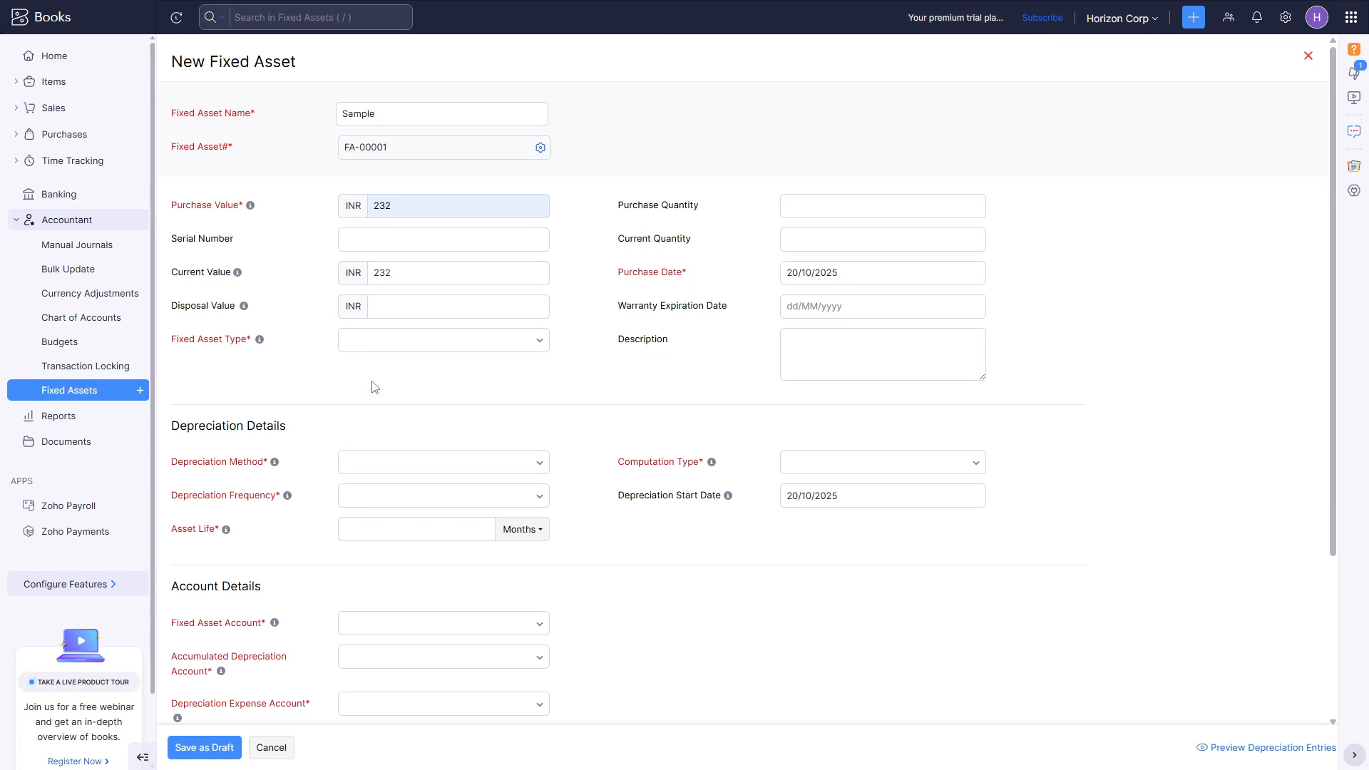
Step: Start a new fixed asset type from the asset form and name it SAmple
{"action": "left_click", "coordinate": [398, 349]}
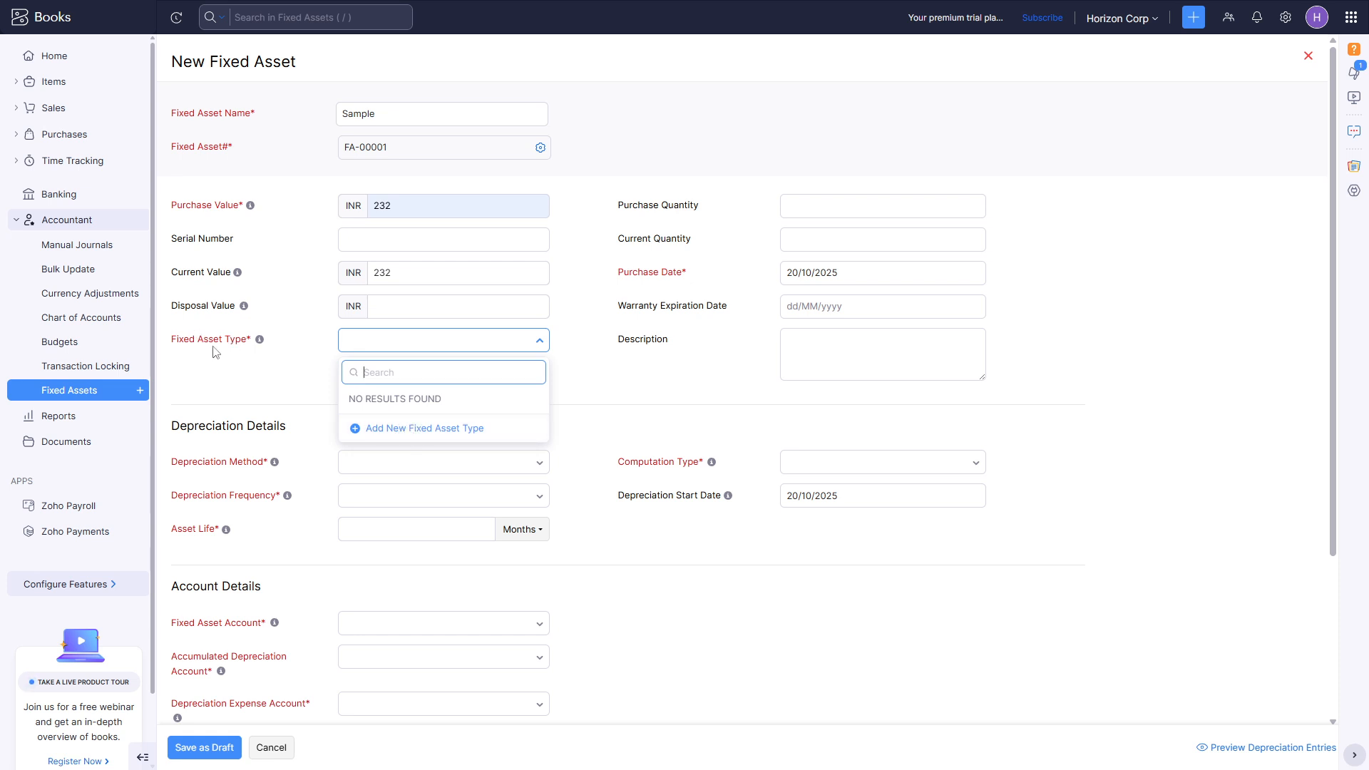
{"action": "left_click", "coordinate": [418, 432]}
{"action": "left_click", "coordinate": [585, 86]}
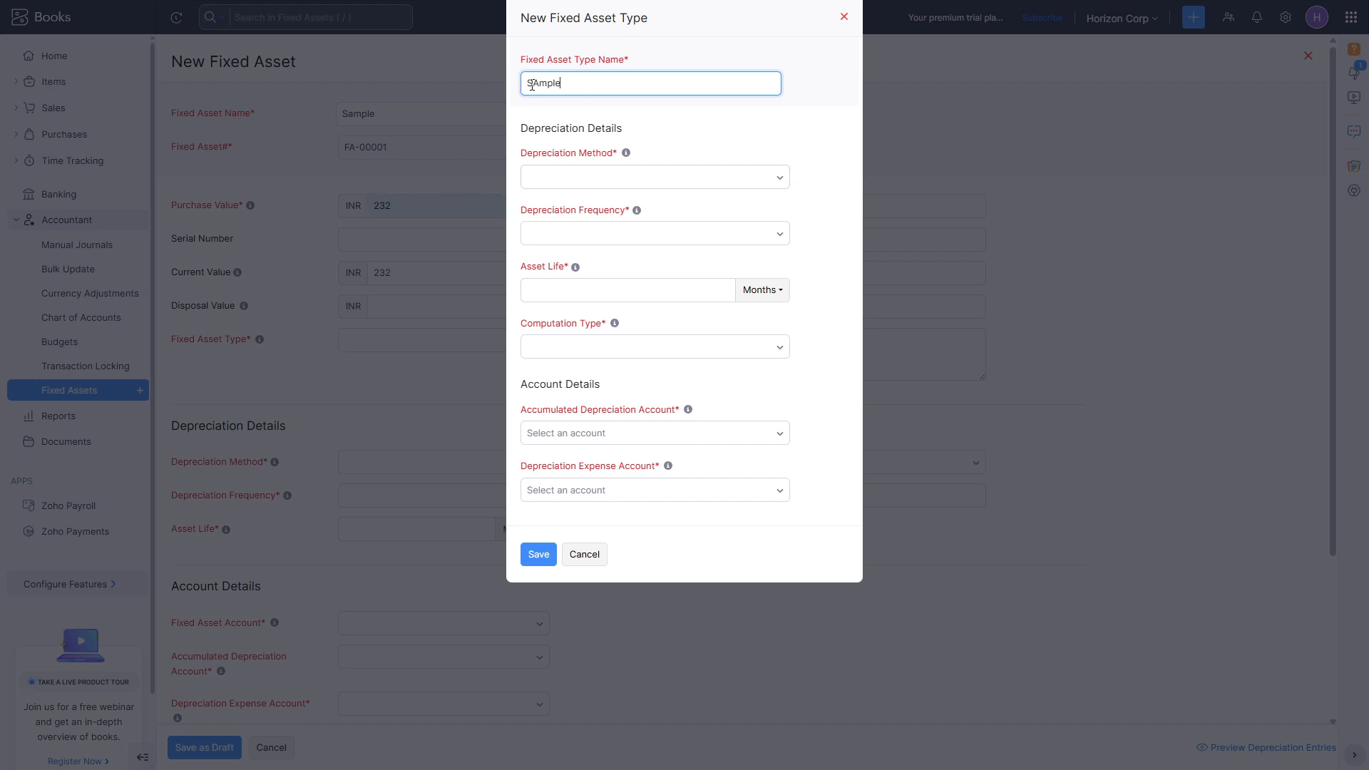
Step: Try Declining Balance as the depreciation method of the new asset type
{"action": "left_click", "coordinate": [571, 180]}
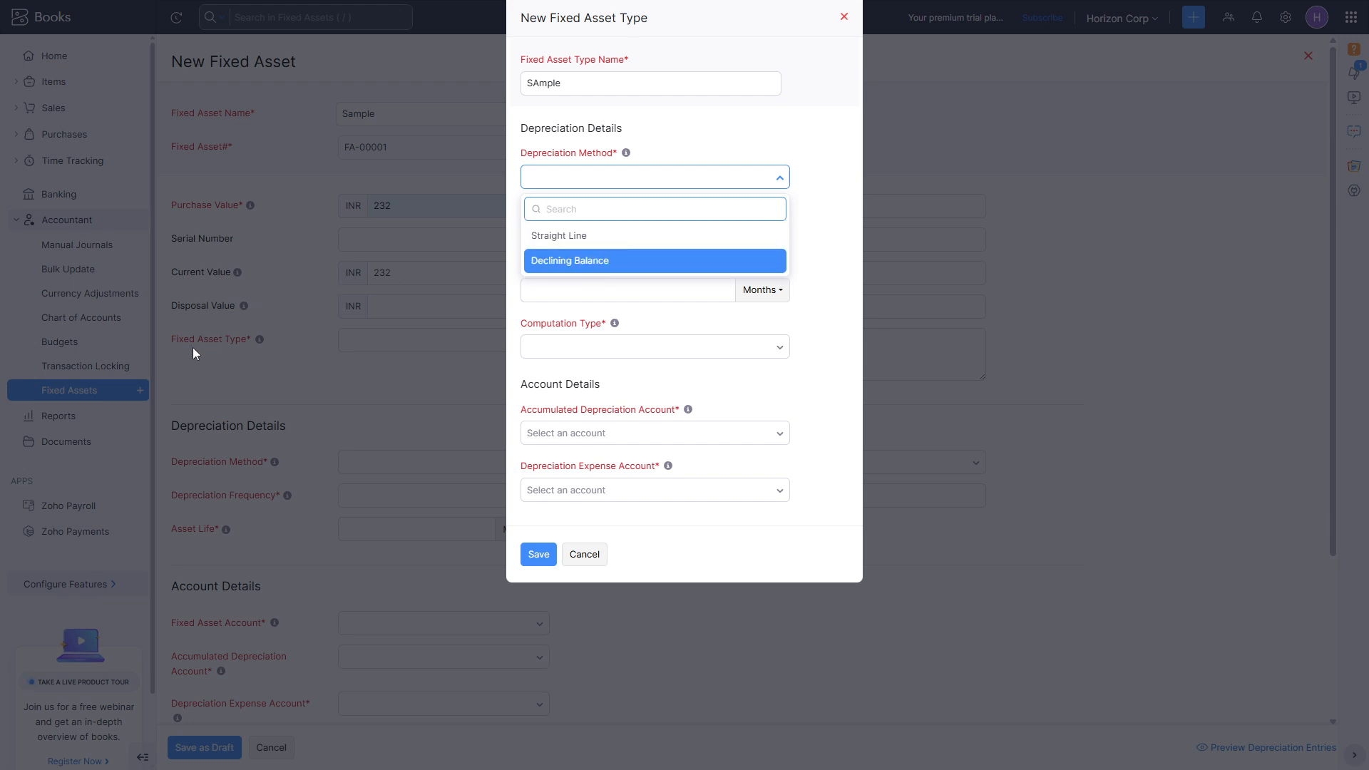
{"action": "left_click", "coordinate": [577, 251]}
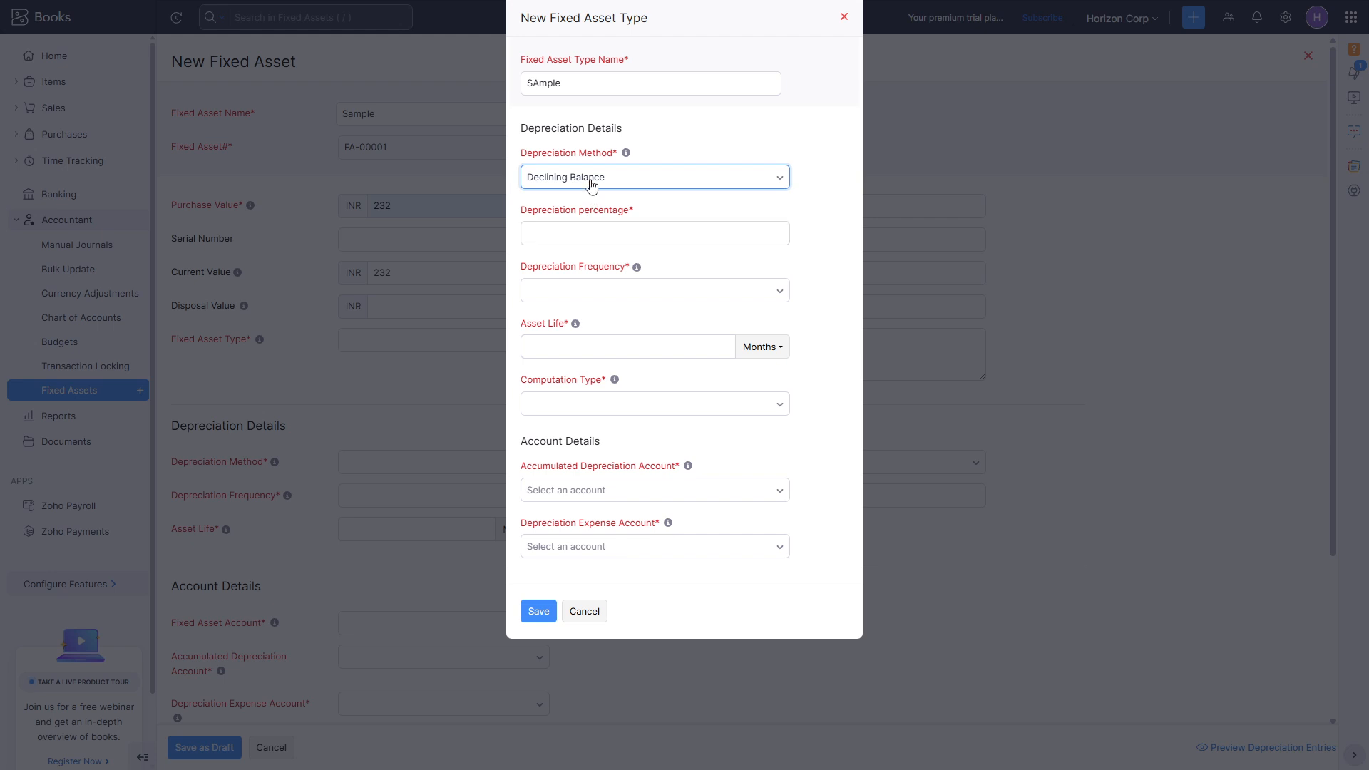
{"action": "left_click", "coordinate": [592, 228]}
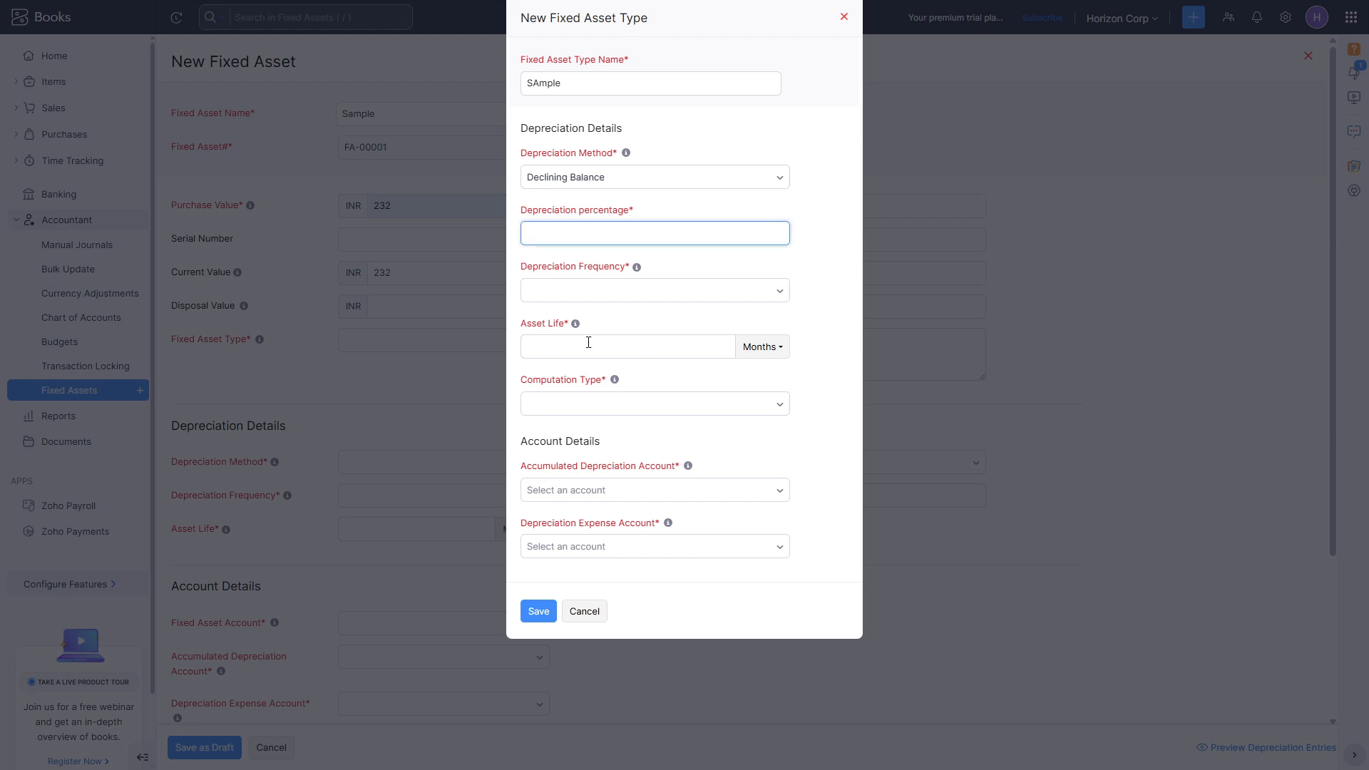
Step: Set the asset type's depreciation method to Straight Line and its depreciation frequency to Monthly
{"action": "left_click", "coordinate": [589, 181]}
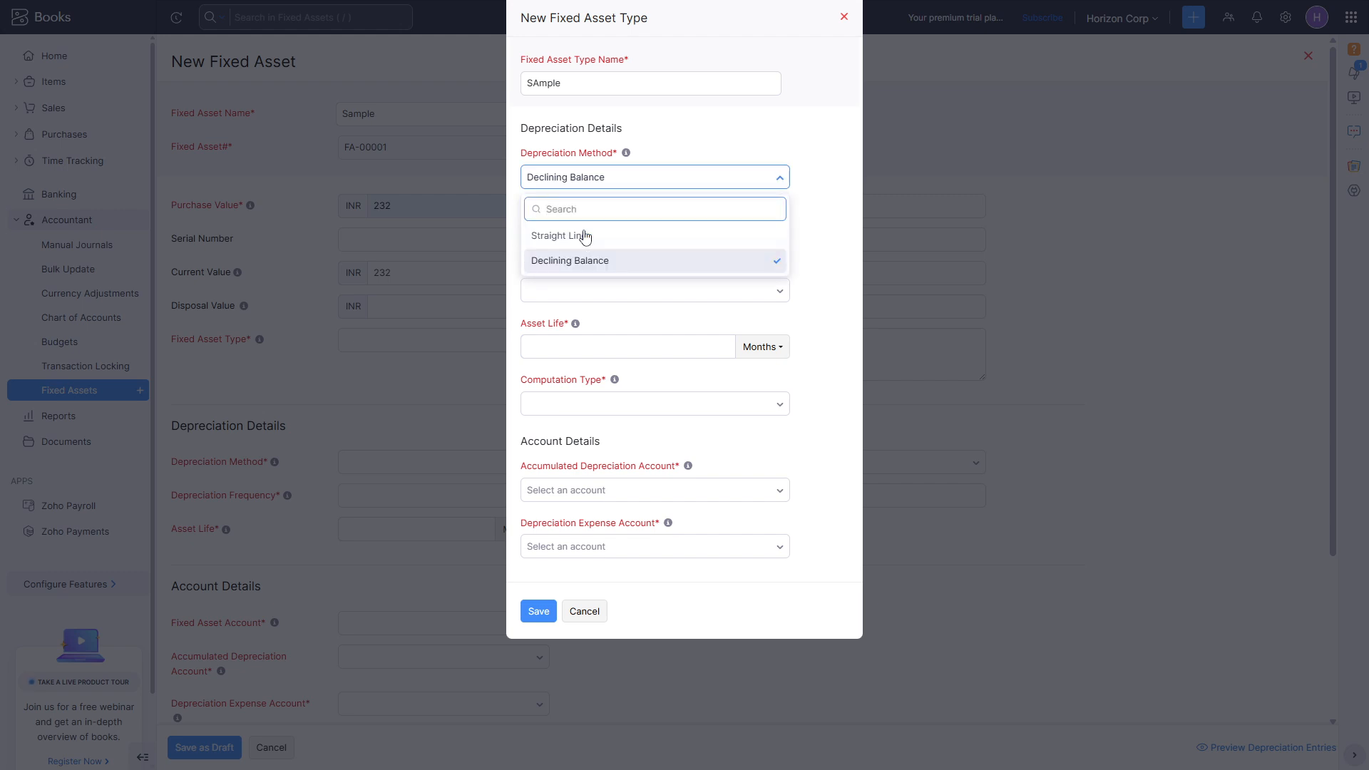
{"action": "left_click", "coordinate": [580, 235]}
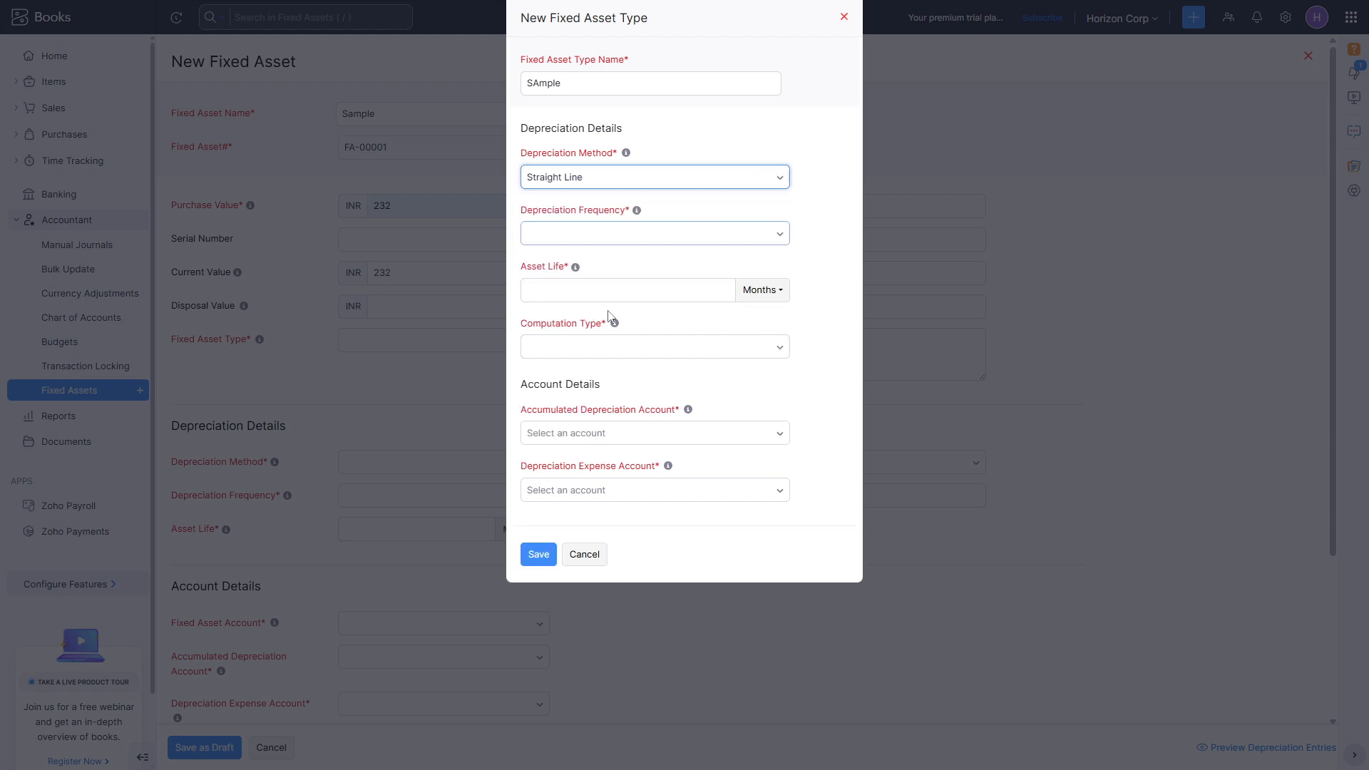
{"action": "left_click", "coordinate": [720, 236]}
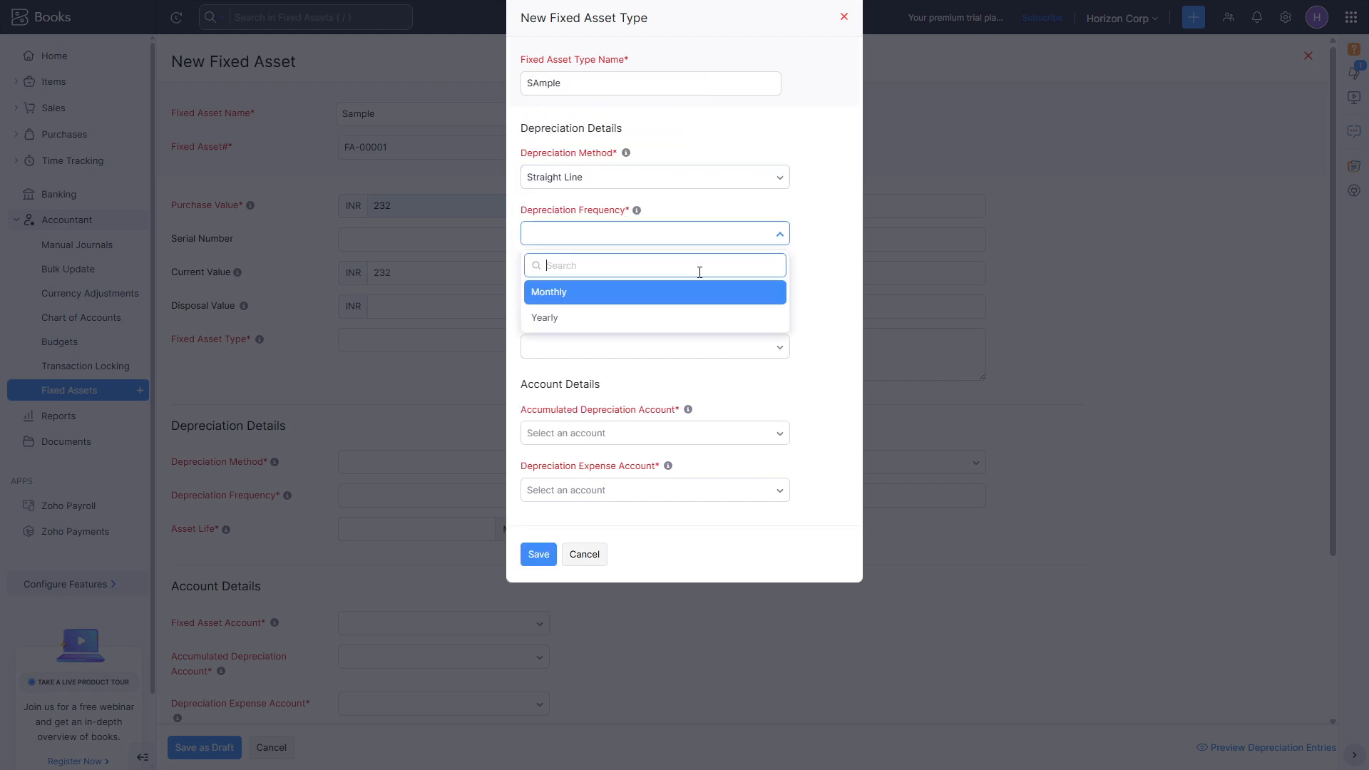
{"action": "left_click", "coordinate": [646, 296]}
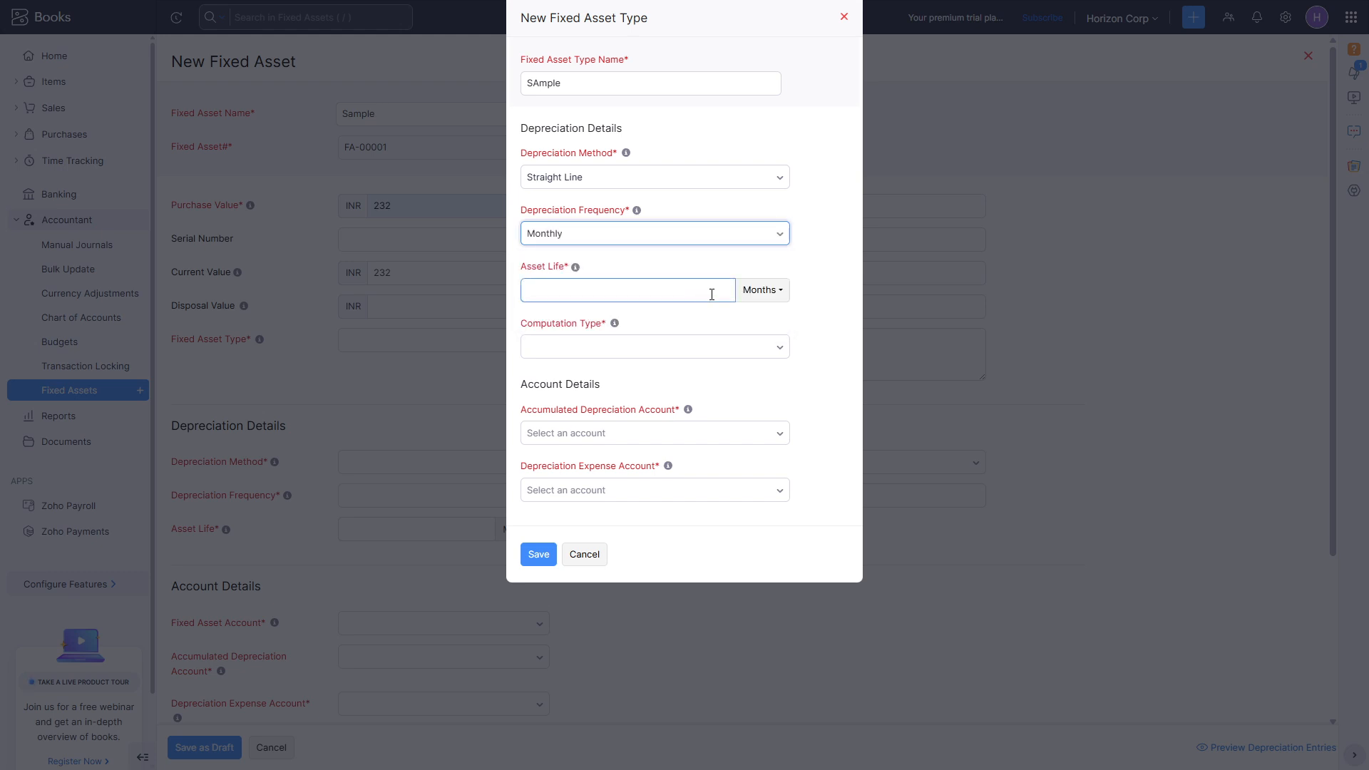
Step: Set the asset type's life to 12 months and its computation type to Non Pro Rata
{"action": "left_click", "coordinate": [699, 294]}
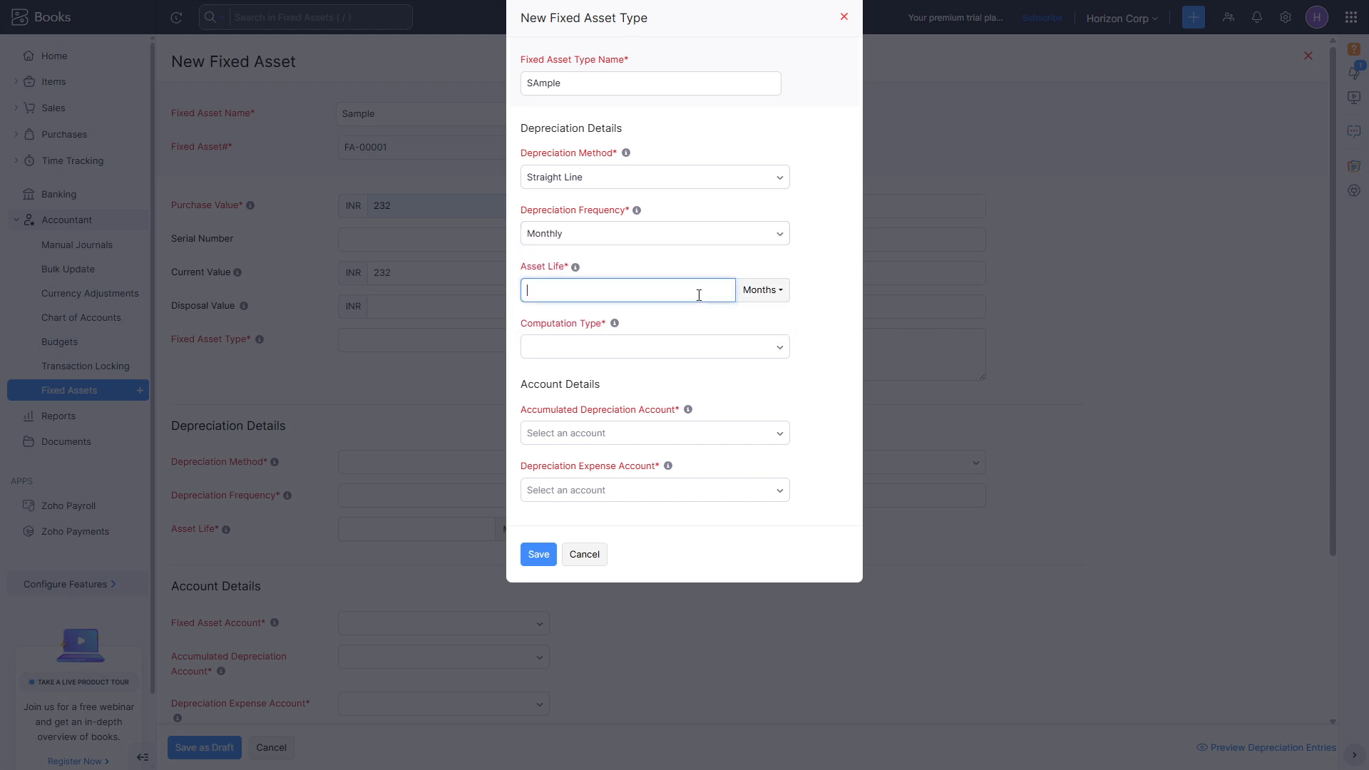
{"action": "left_click", "coordinate": [756, 287]}
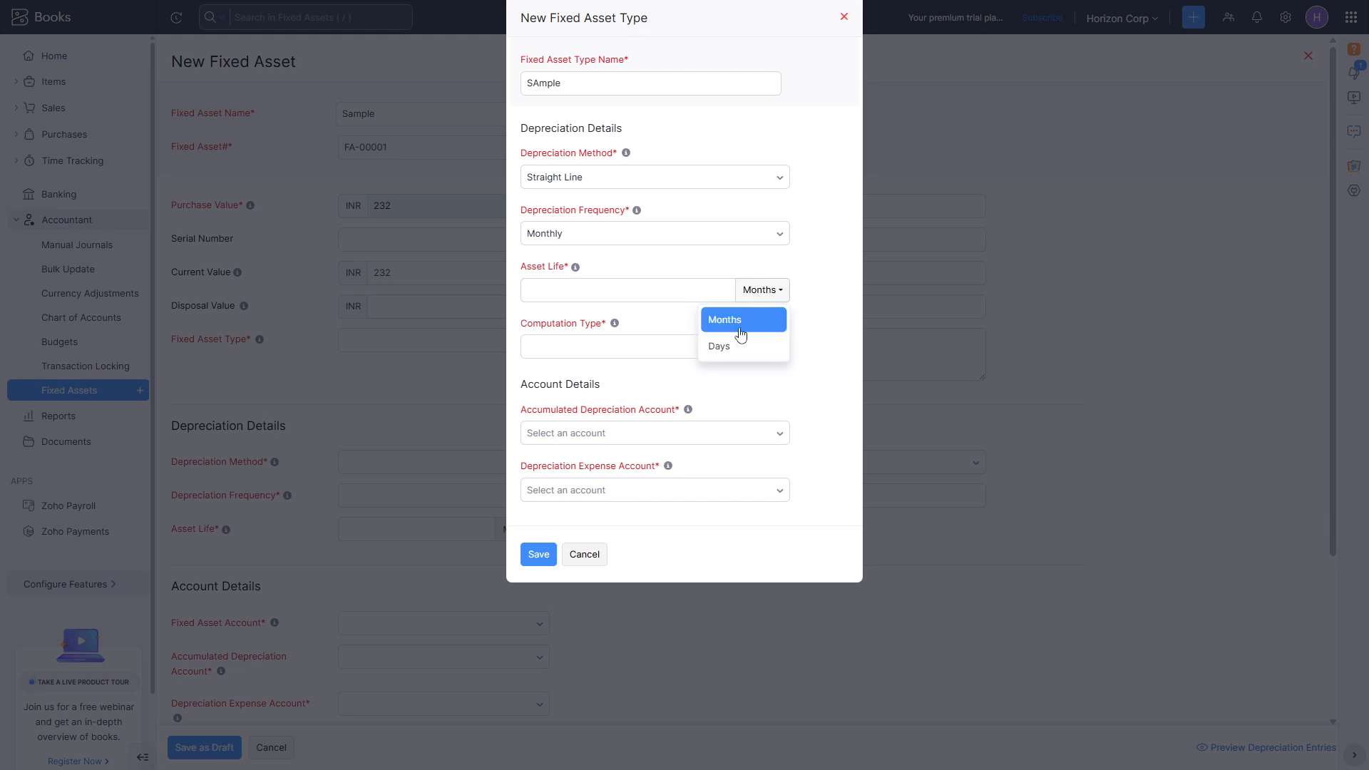
{"action": "left_click", "coordinate": [701, 287]}
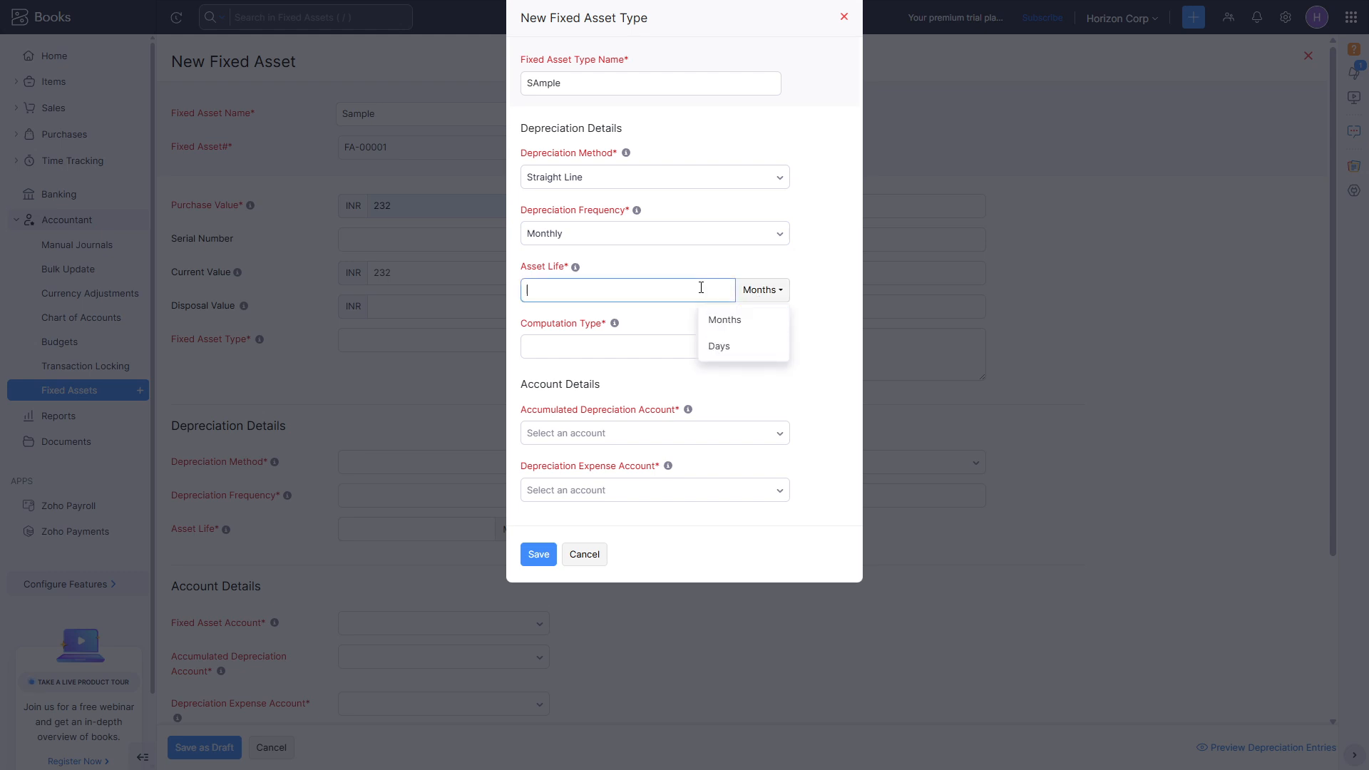
{"action": "type", "text": "1"}
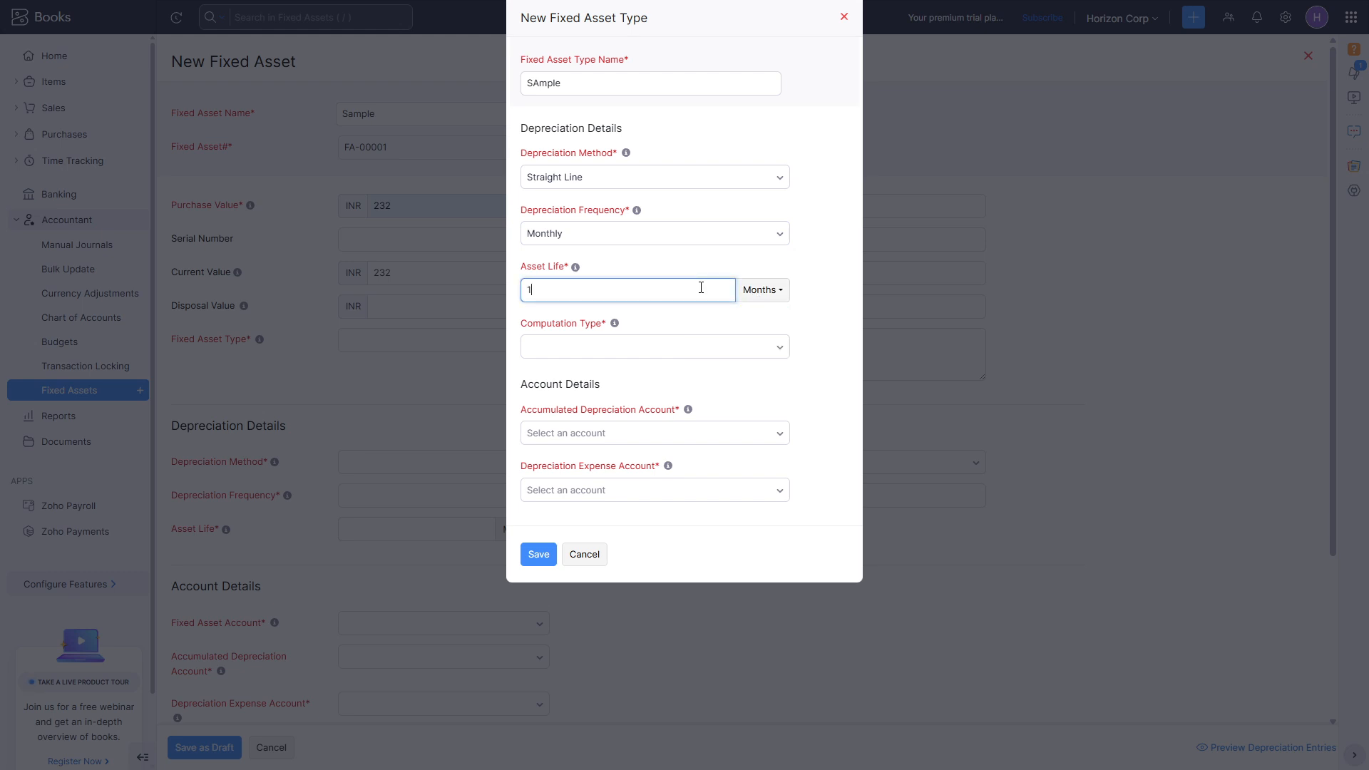
{"action": "type", "text": "2"}
{"action": "left_click", "coordinate": [684, 349]}
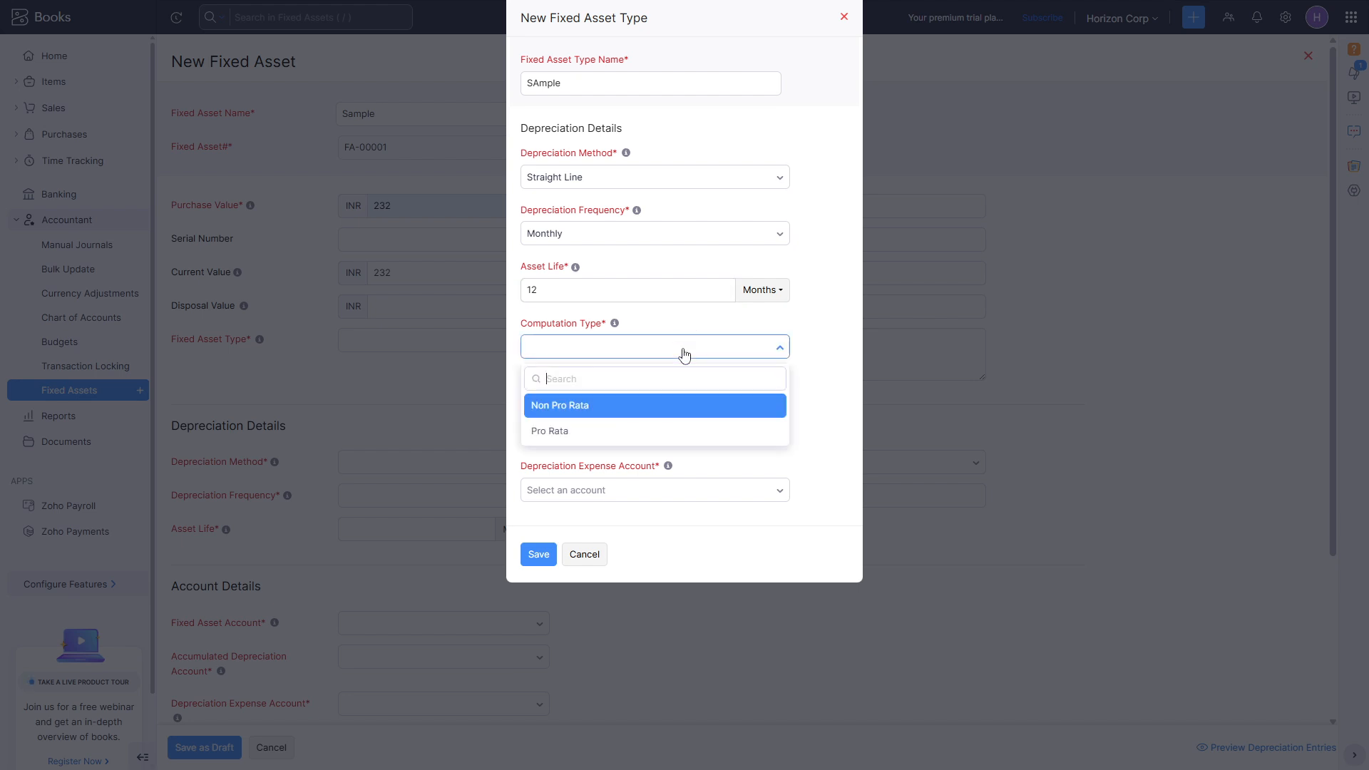
{"action": "left_click", "coordinate": [638, 406]}
Step: Assign Furniture and Equipment as accumulated depreciation account and Office Supplies as depreciation expense account, and save the asset type
{"action": "left_click", "coordinate": [636, 431]}
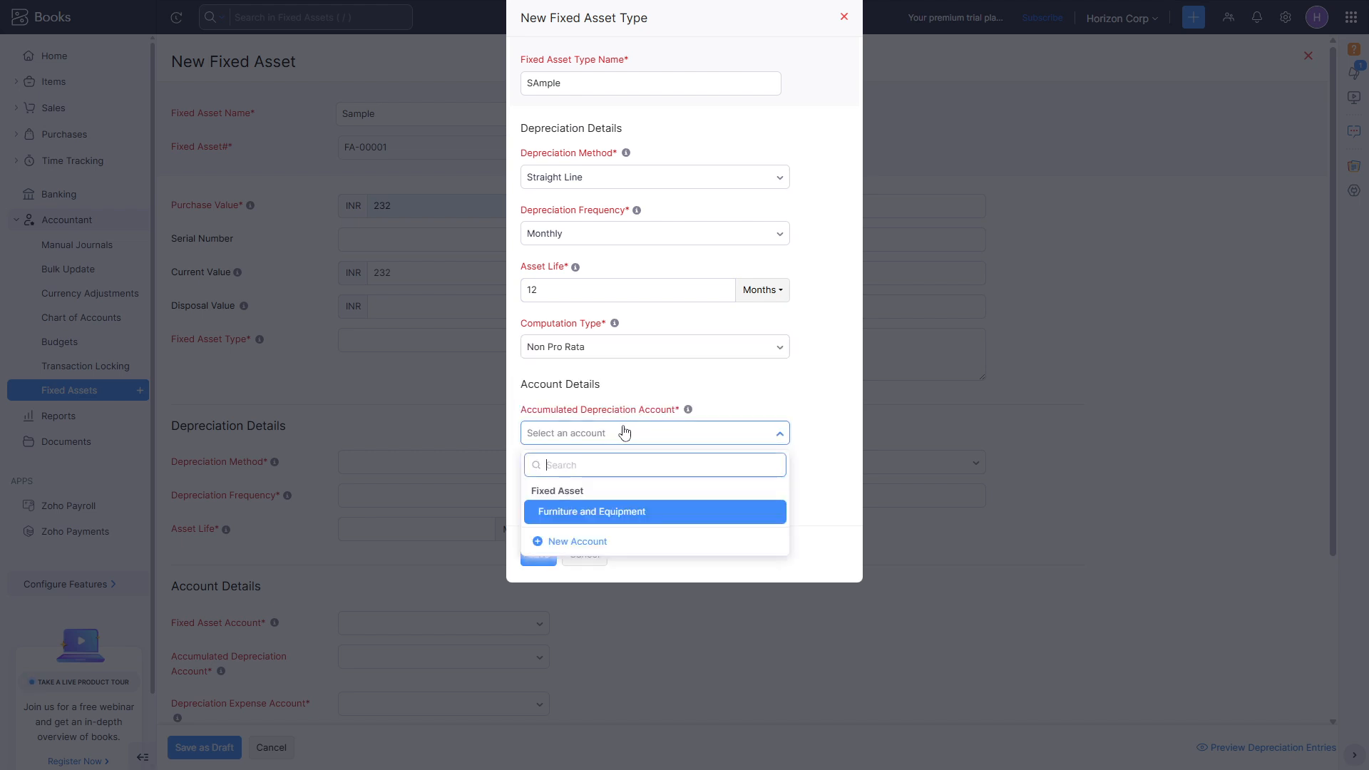
{"action": "left_click", "coordinate": [571, 519]}
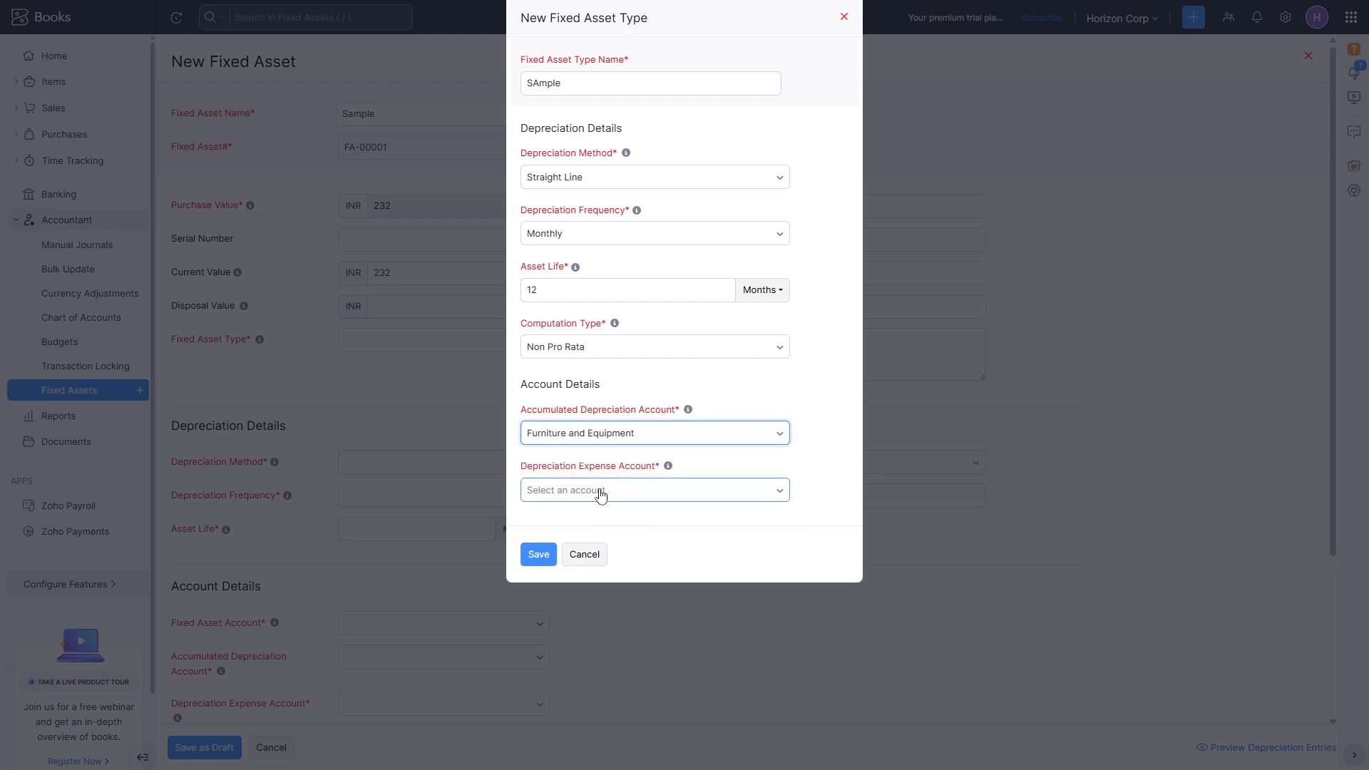
{"action": "left_click", "coordinate": [599, 490]}
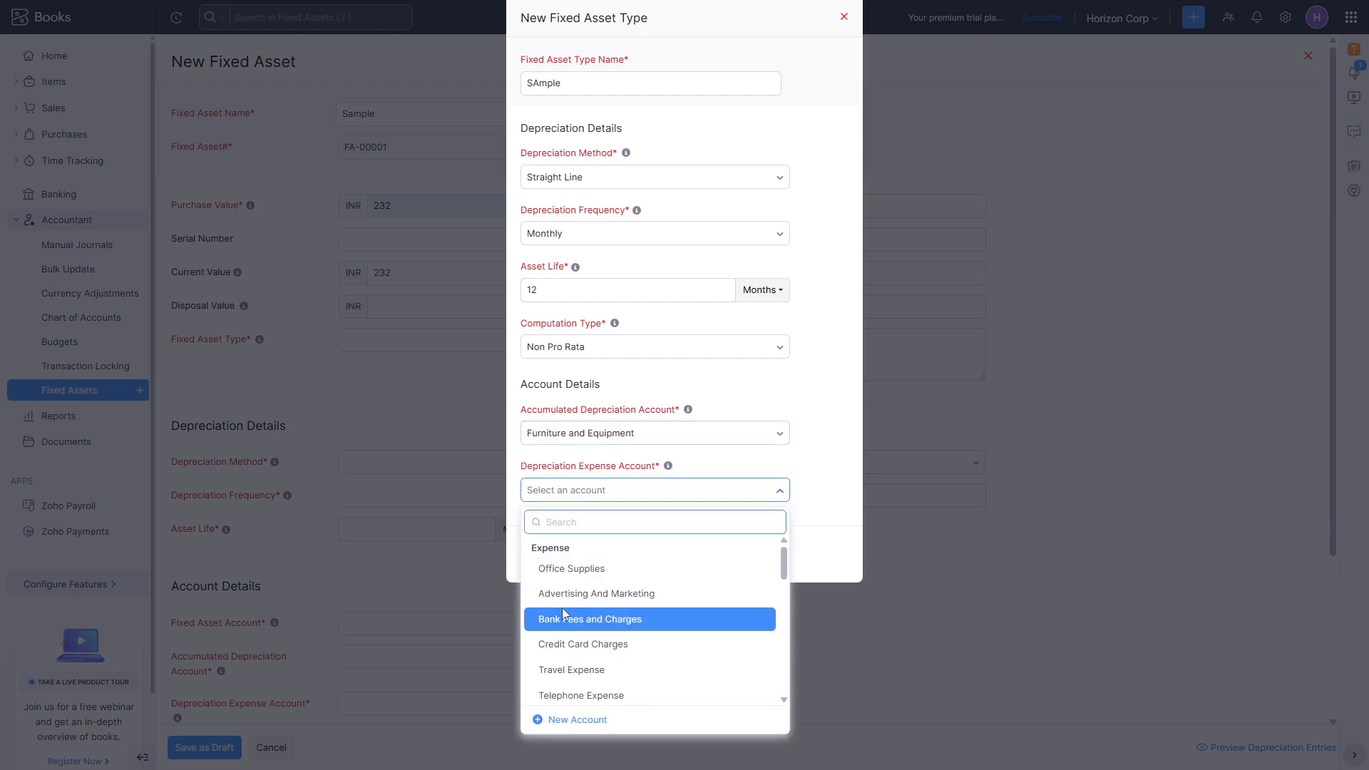
{"action": "left_click", "coordinate": [600, 570]}
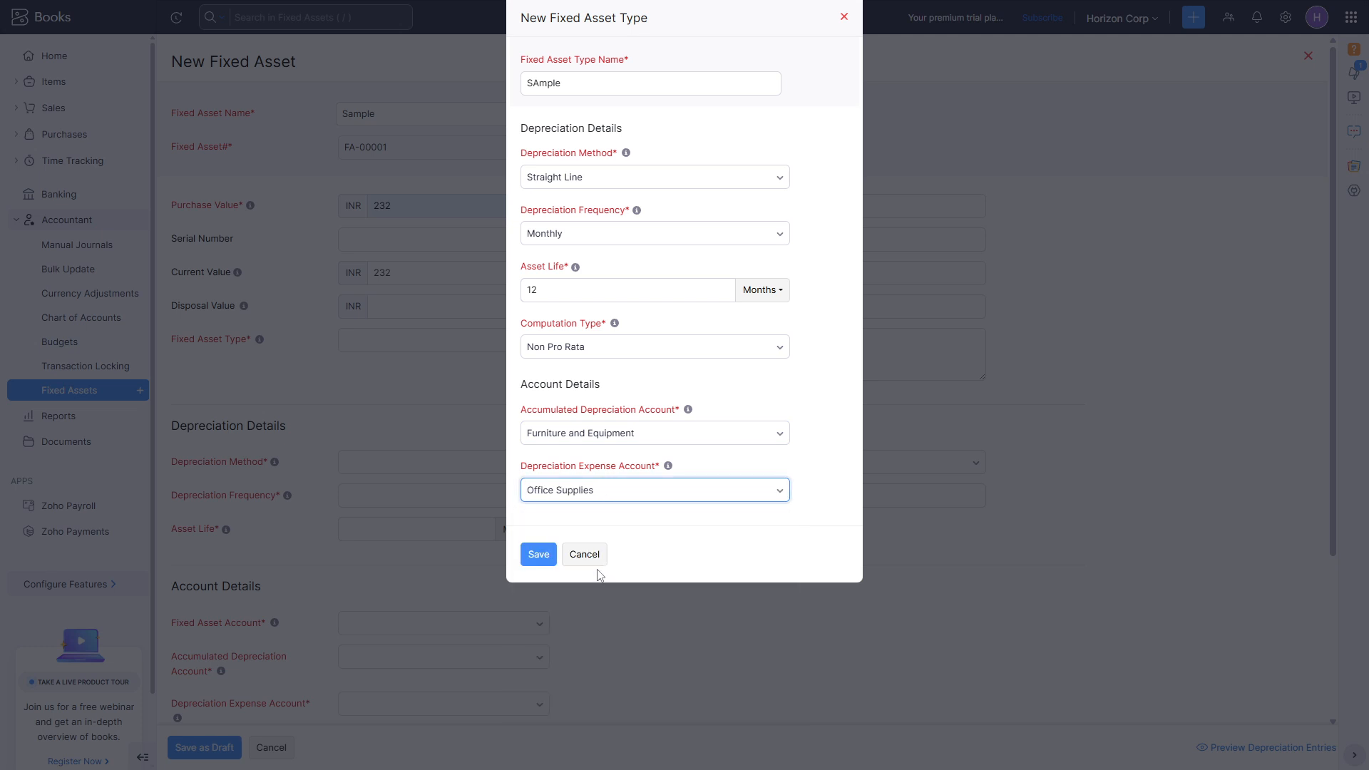
{"action": "left_click", "coordinate": [540, 556]}
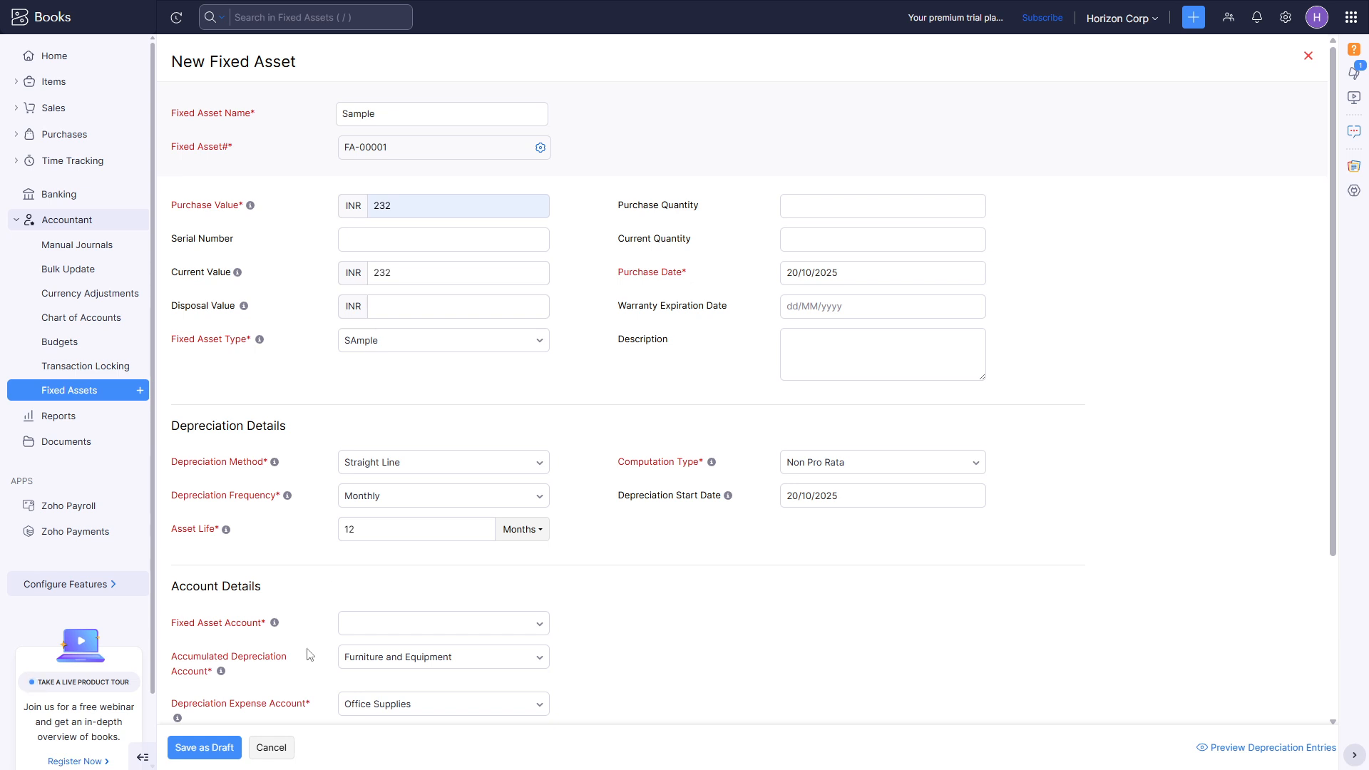
Step: Review the filled-in fixed asset form and try to save the asset as a draft
{"action": "scroll", "coordinate": [709, 342], "scroll_direction": "down", "scroll_amount": 3}
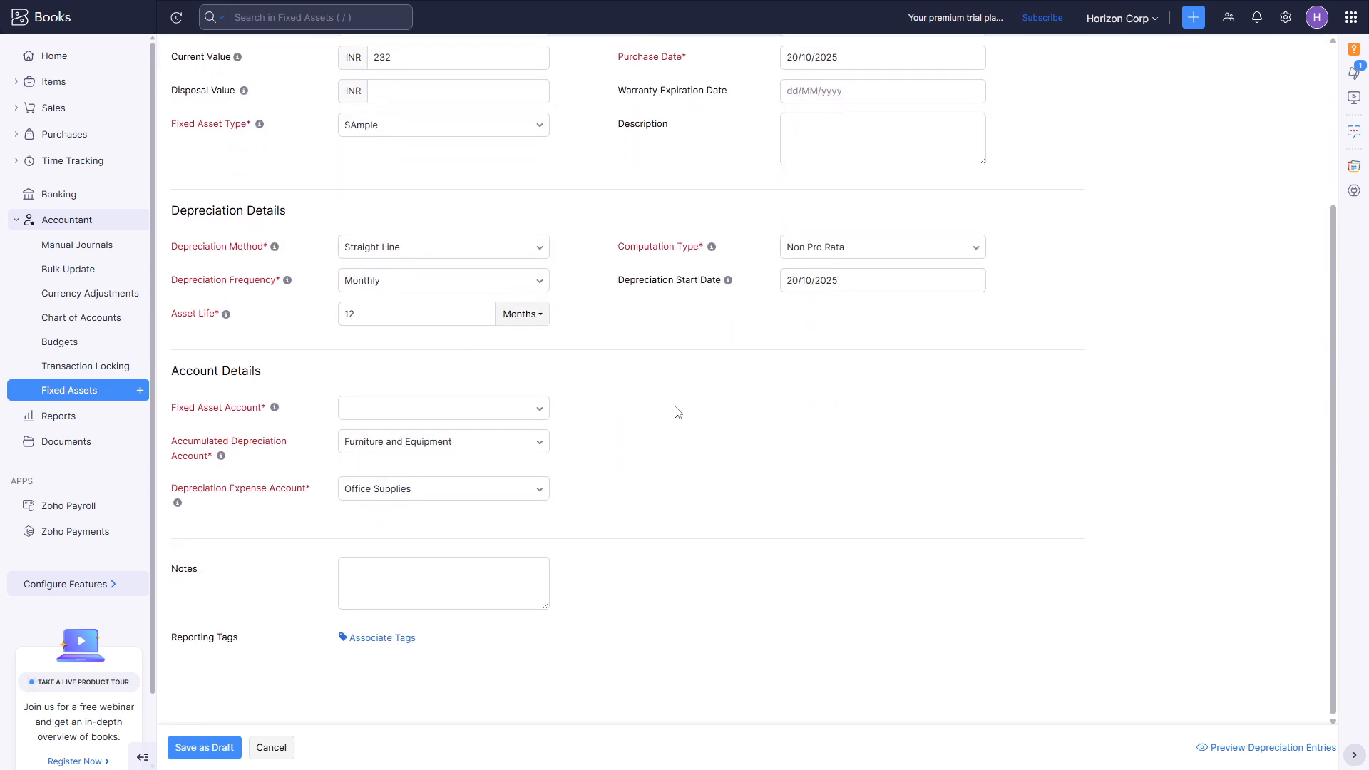
{"action": "scroll", "coordinate": [428, 549], "scroll_direction": "up", "scroll_amount": 3}
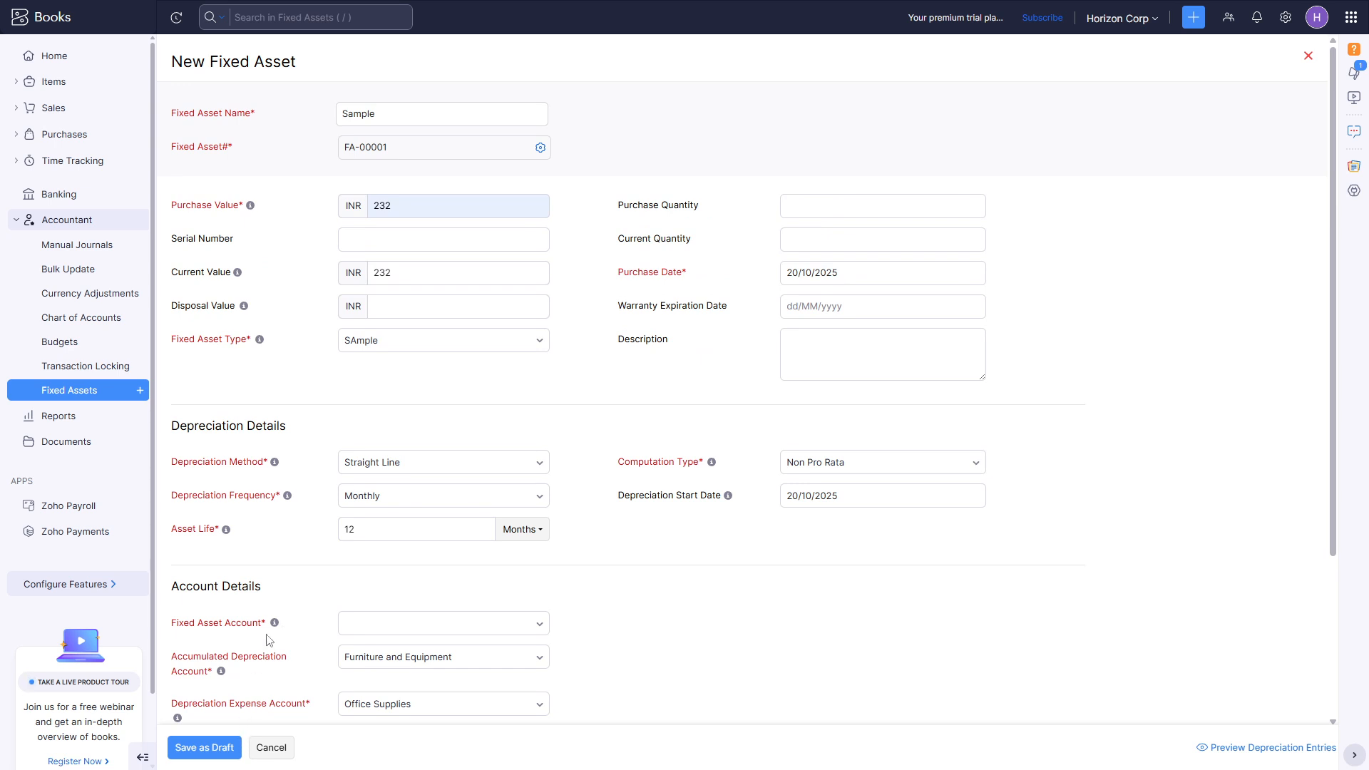
{"action": "left_click", "coordinate": [437, 347]}
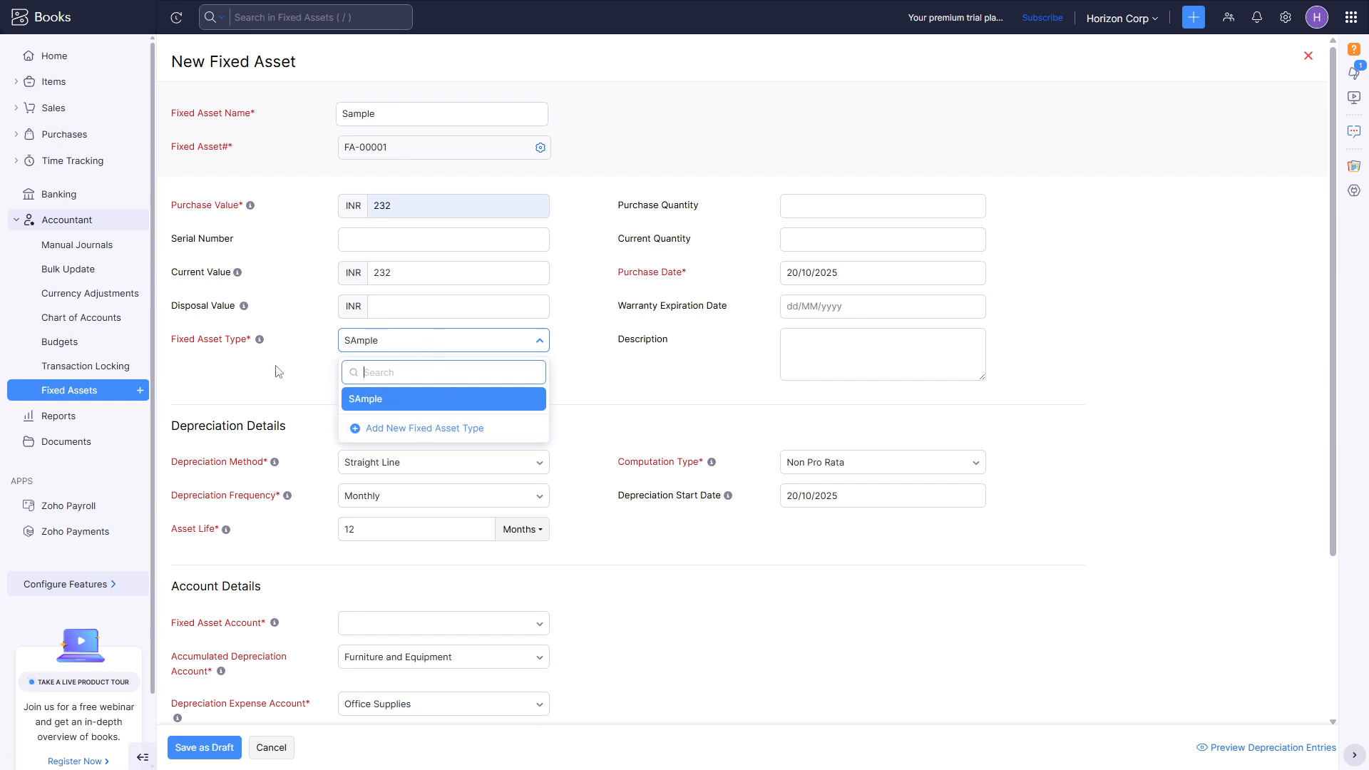
{"action": "left_click", "coordinate": [278, 407]}
{"action": "left_click", "coordinate": [278, 412]}
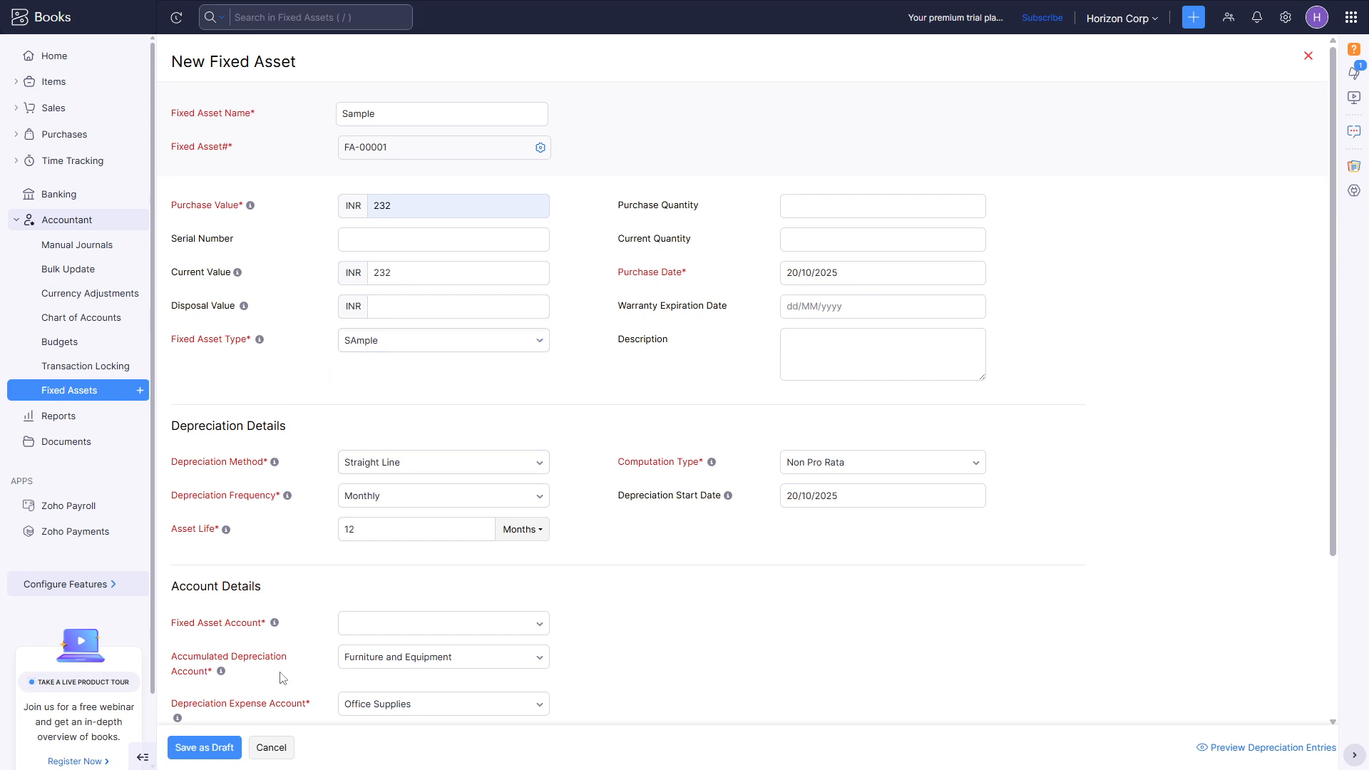
{"action": "left_click", "coordinate": [202, 749]}
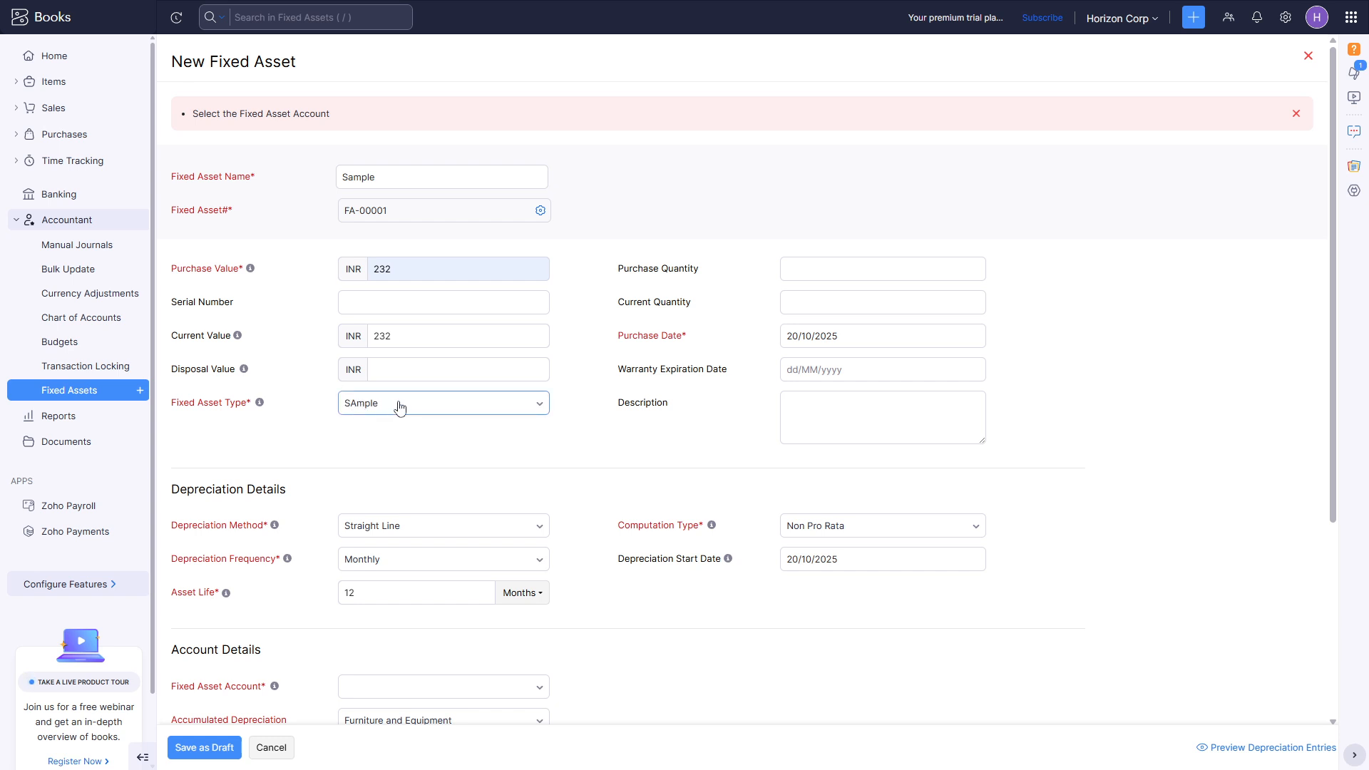
Step: Open the available choices for the Fixed Asset Account in the account details
{"action": "scroll", "coordinate": [400, 407], "scroll_direction": "down", "scroll_amount": 2}
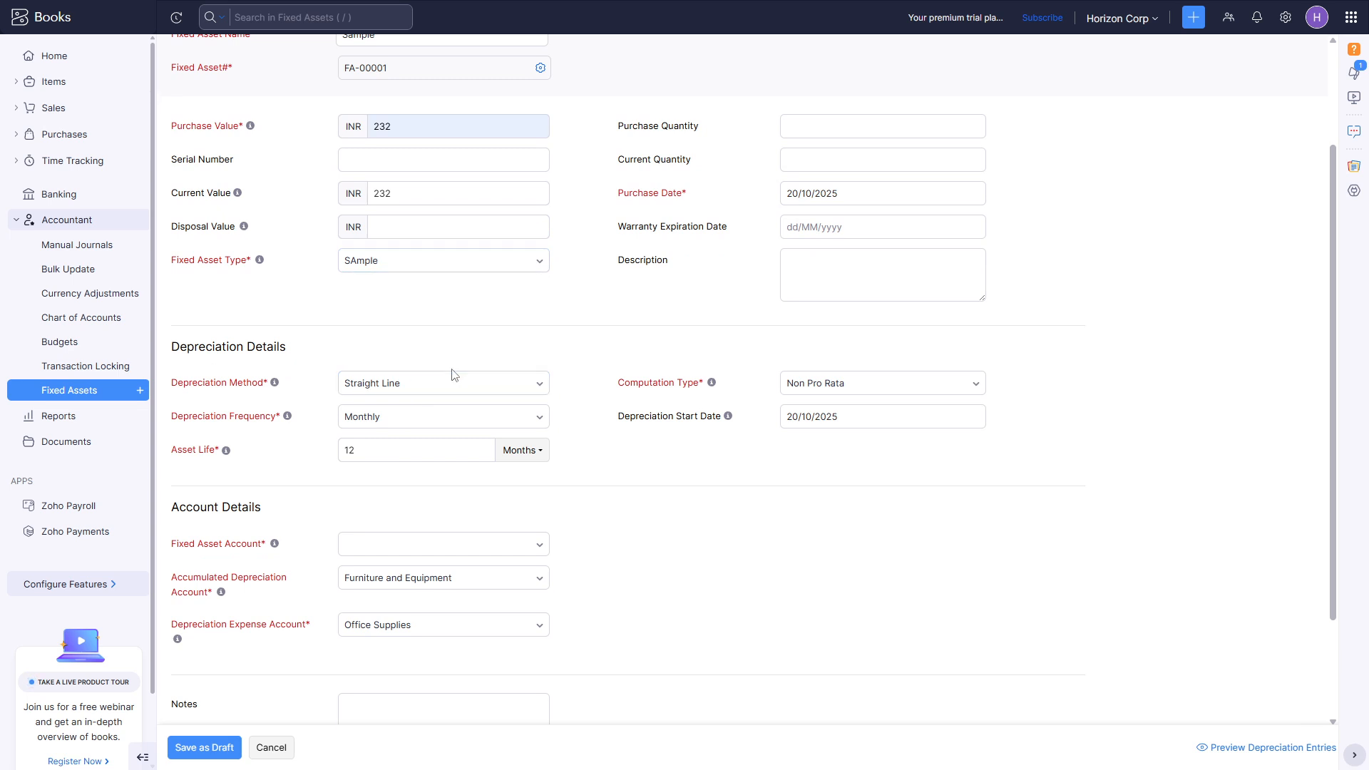
{"action": "scroll", "coordinate": [468, 382], "scroll_direction": "down", "scroll_amount": 2}
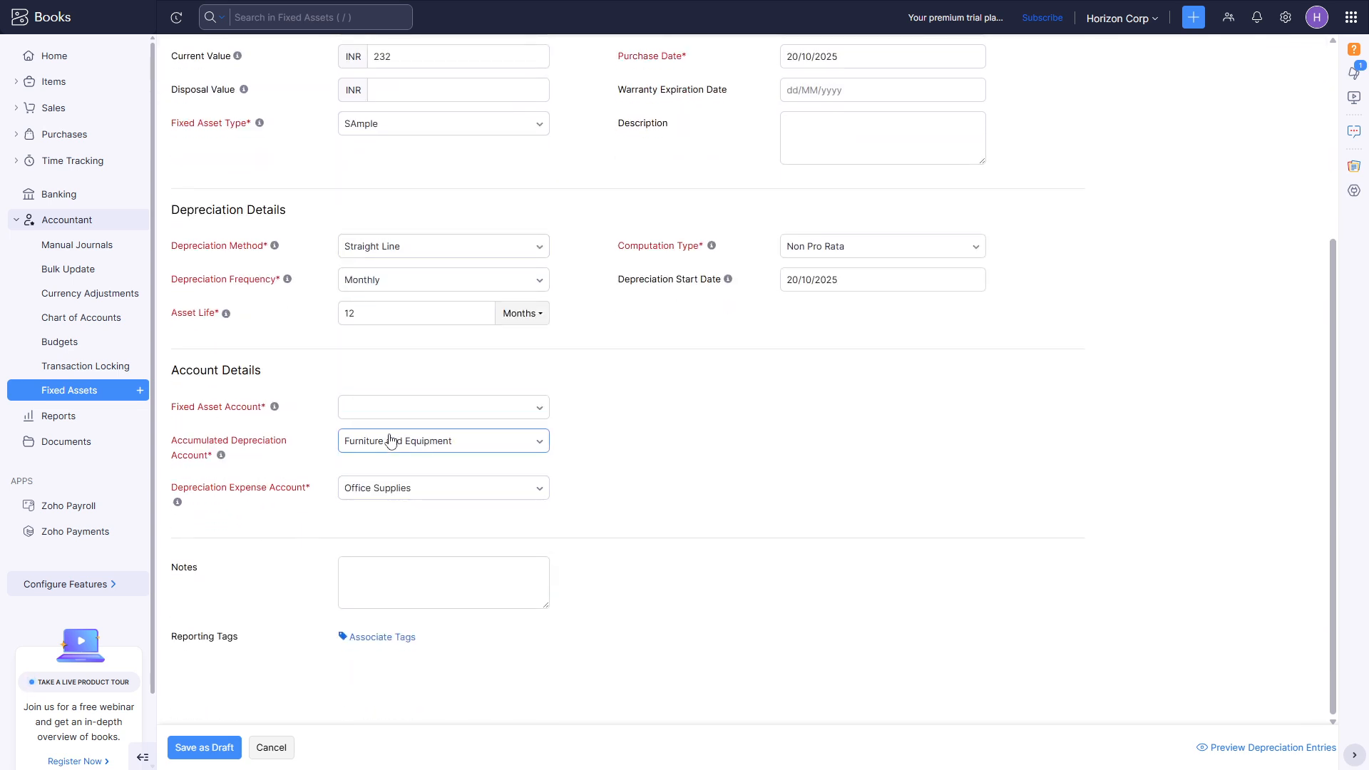
{"action": "left_click", "coordinate": [413, 407]}
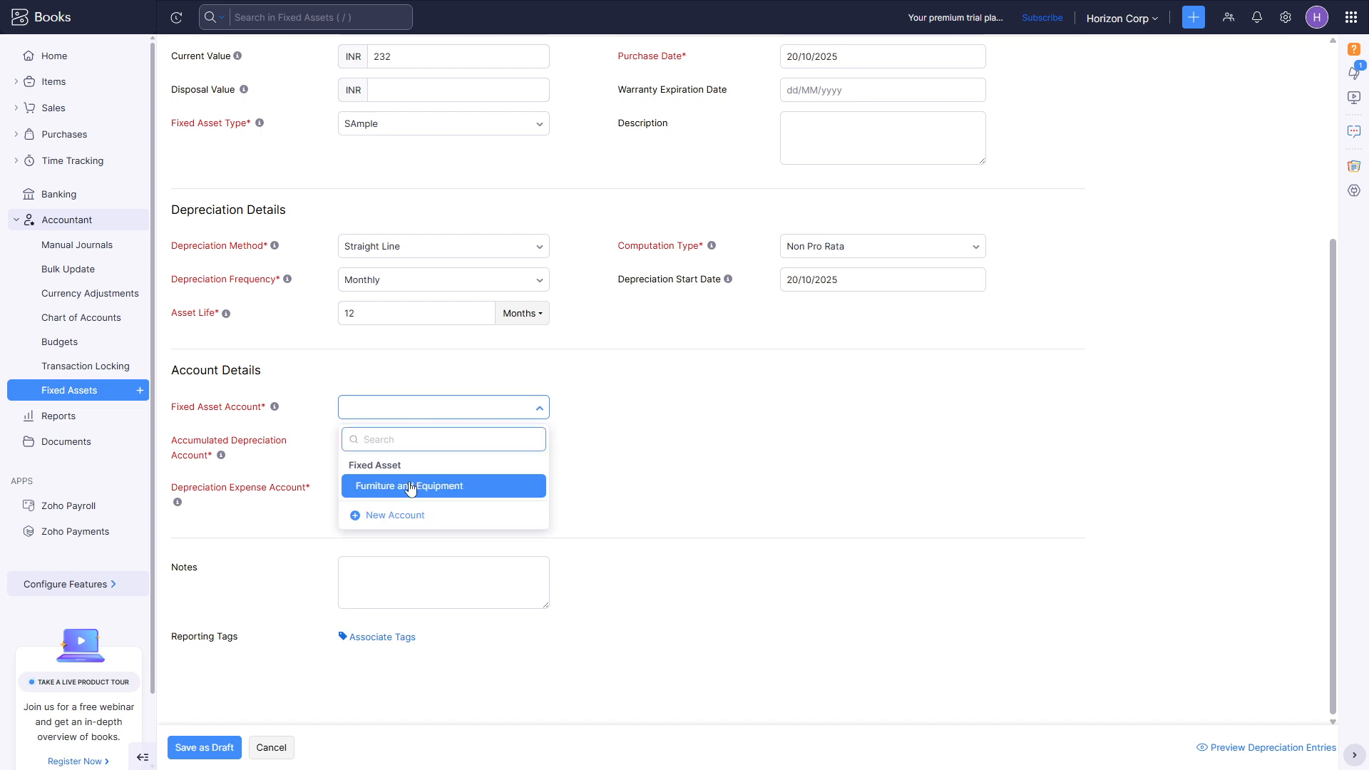